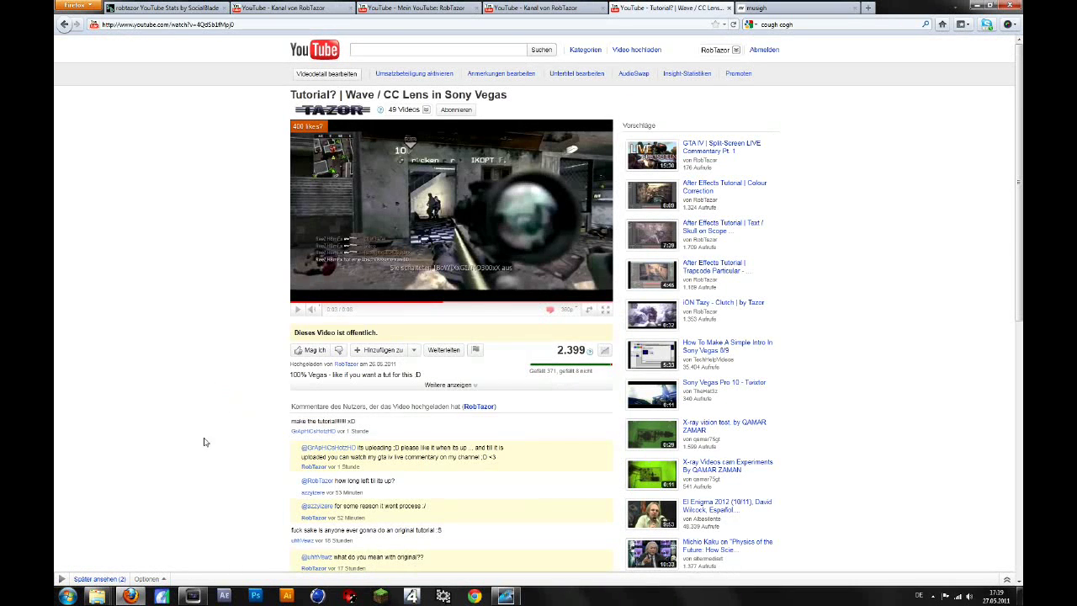
Go to Meine Videos from the account drawer, then return to the YouTube home feed
{"action": "scroll", "coordinate": [206, 445], "scroll_direction": "down", "scroll_amount": 3}
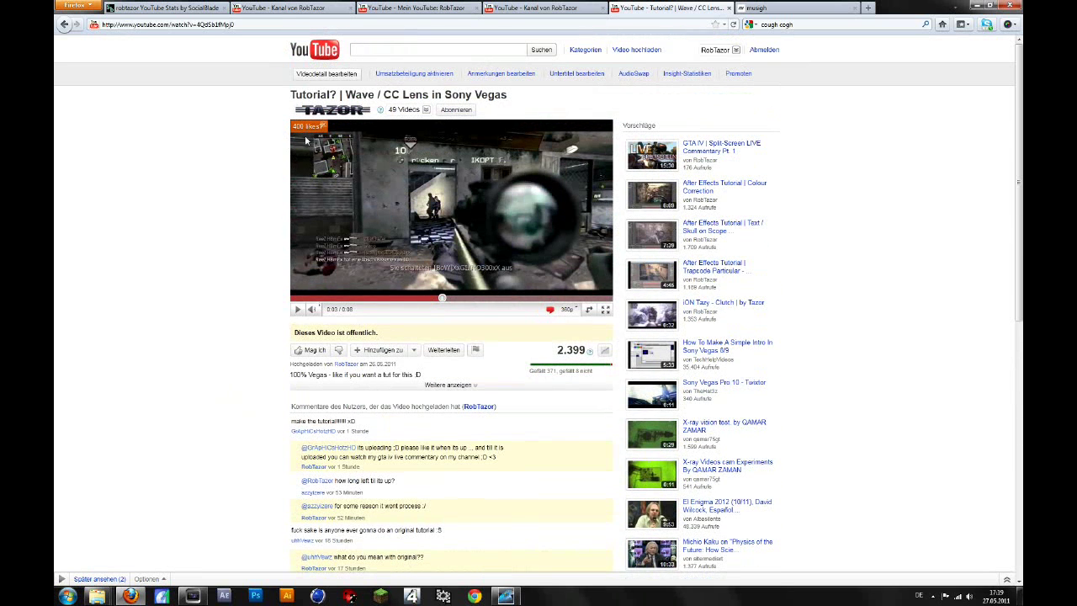
{"action": "left_click", "coordinate": [732, 49]}
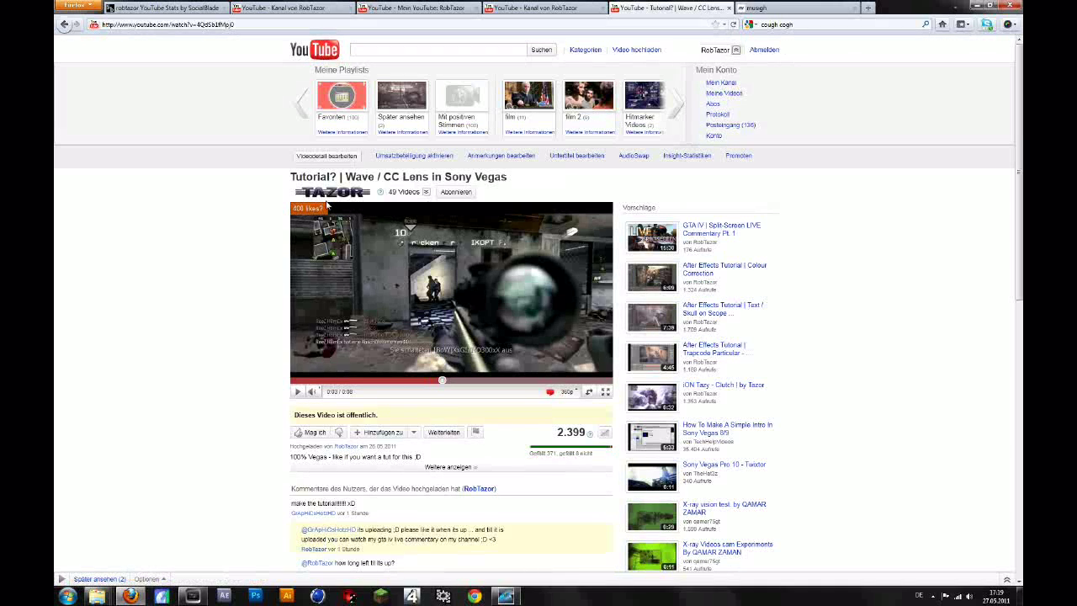
{"action": "left_click", "coordinate": [732, 96]}
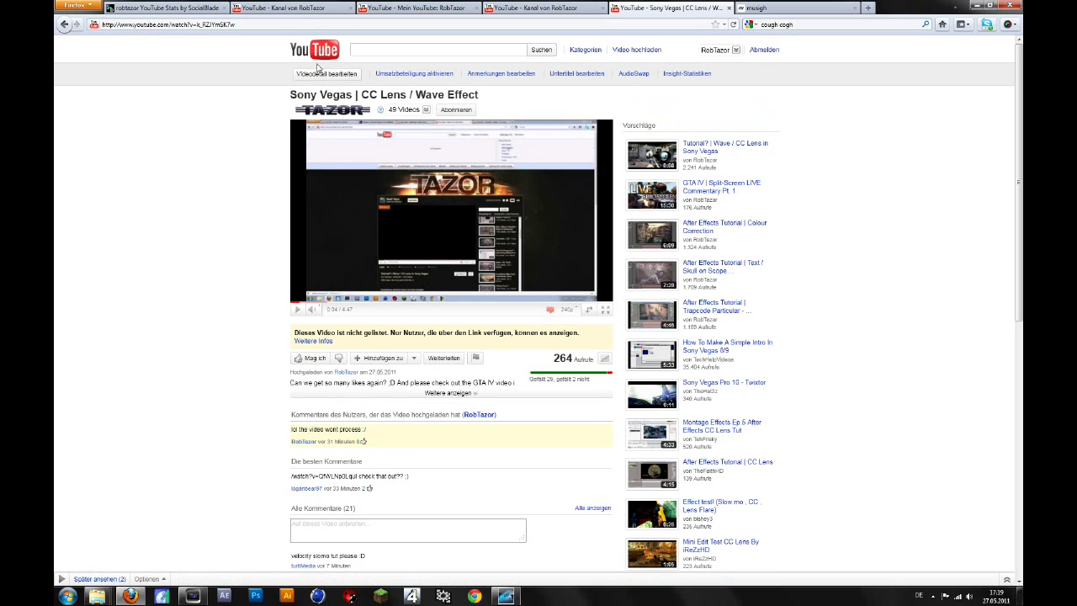
{"action": "left_click", "coordinate": [318, 54]}
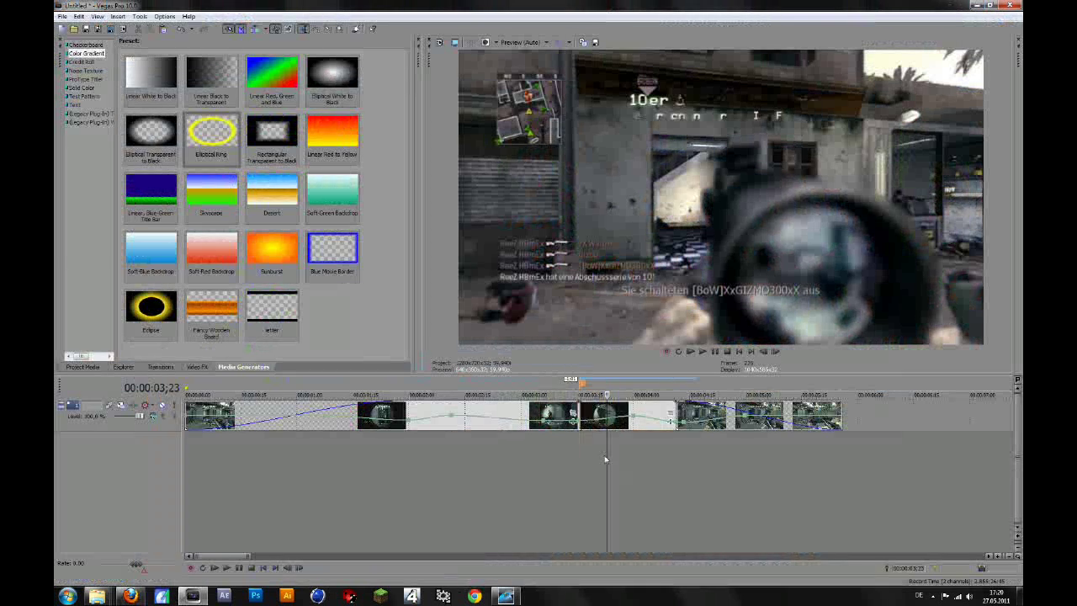
Scrub the gameplay clip, leave the playhead at 00:00:03;15, and zoom the timeline in there
{"action": "left_click", "coordinate": [582, 418]}
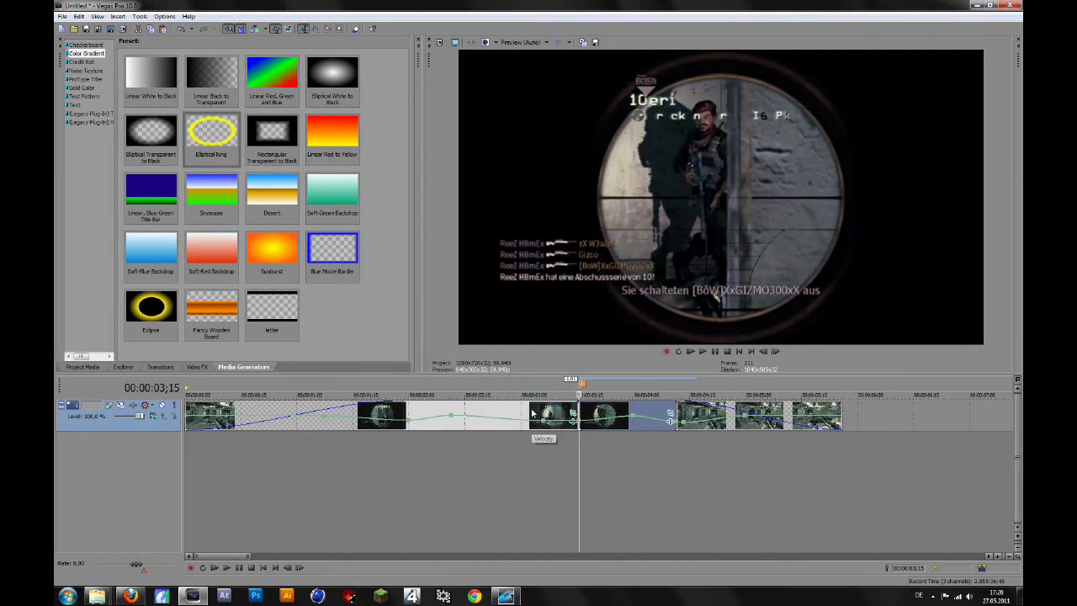
{"action": "left_click", "coordinate": [532, 423]}
{"action": "left_click", "coordinate": [461, 425]}
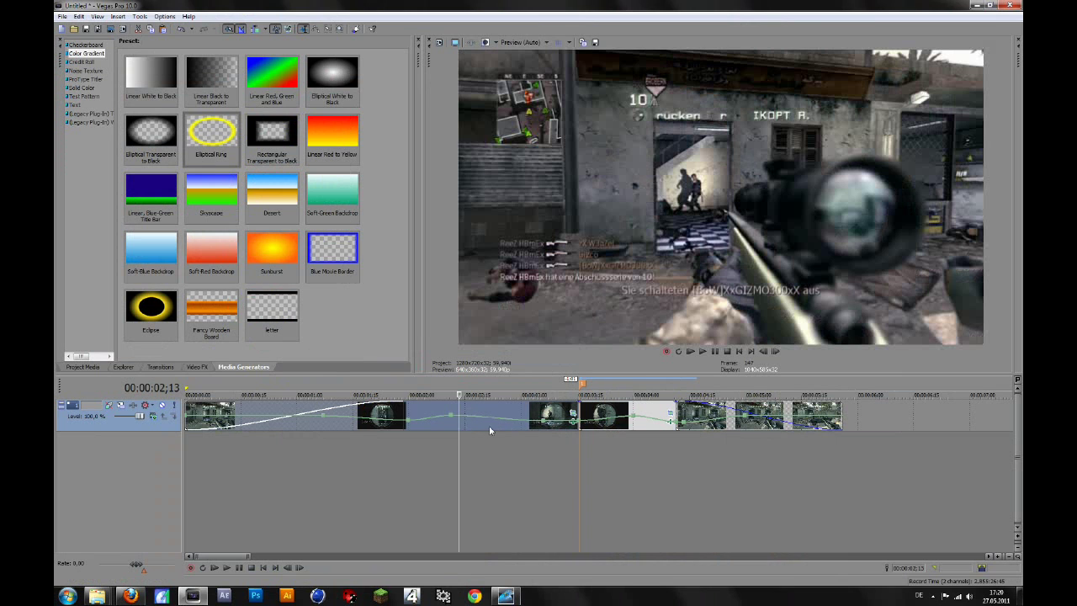
{"action": "left_click", "coordinate": [544, 428]}
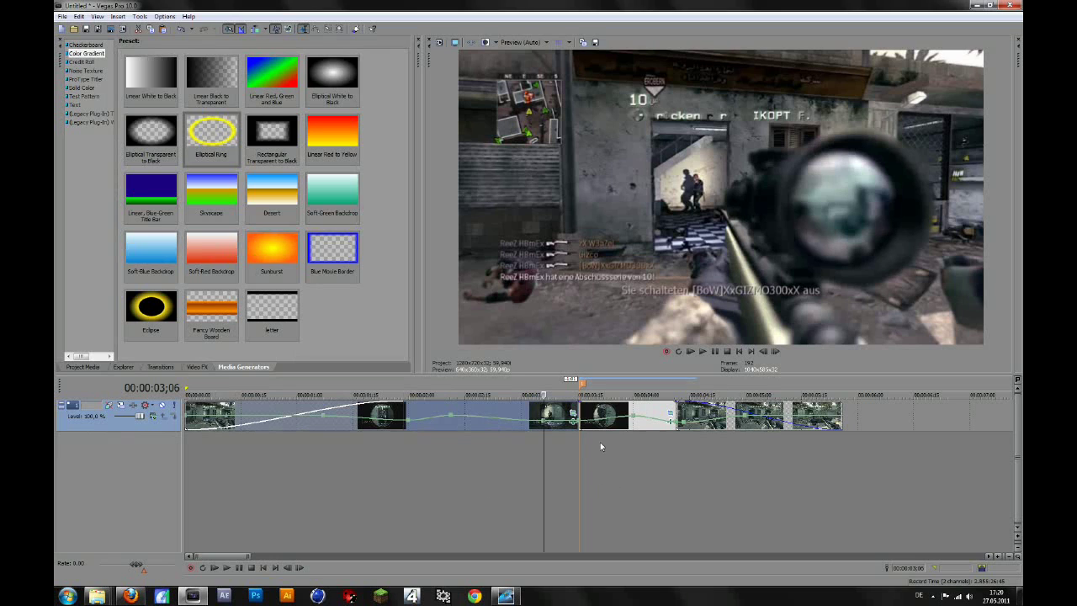
{"action": "left_click", "coordinate": [575, 426]}
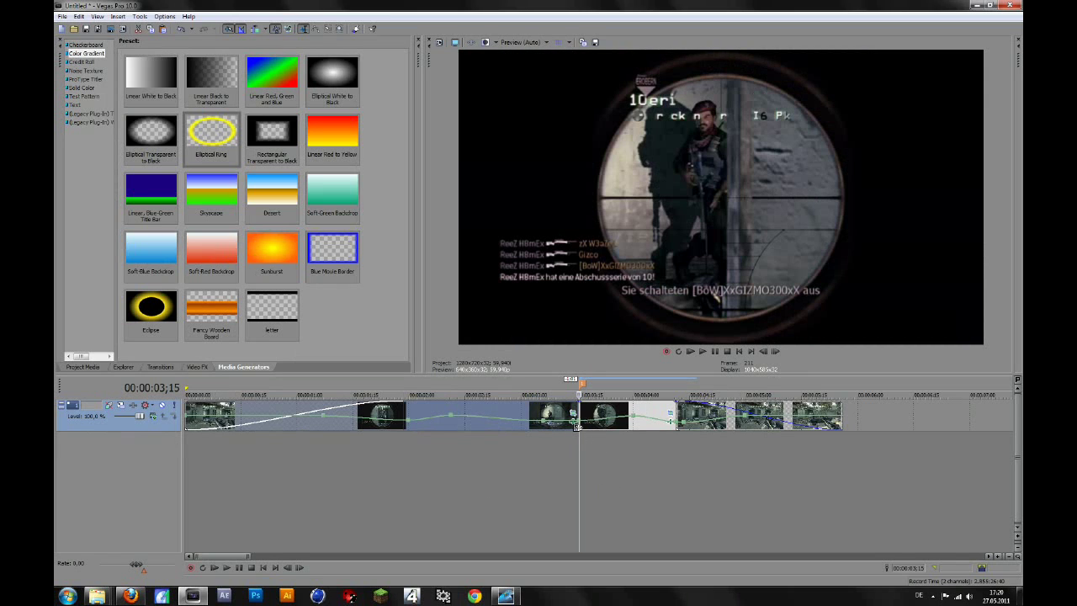
{"action": "scroll", "coordinate": [581, 438], "scroll_direction": "up", "scroll_amount": 3}
{"action": "scroll", "coordinate": [588, 454], "scroll_direction": "up", "scroll_amount": 2}
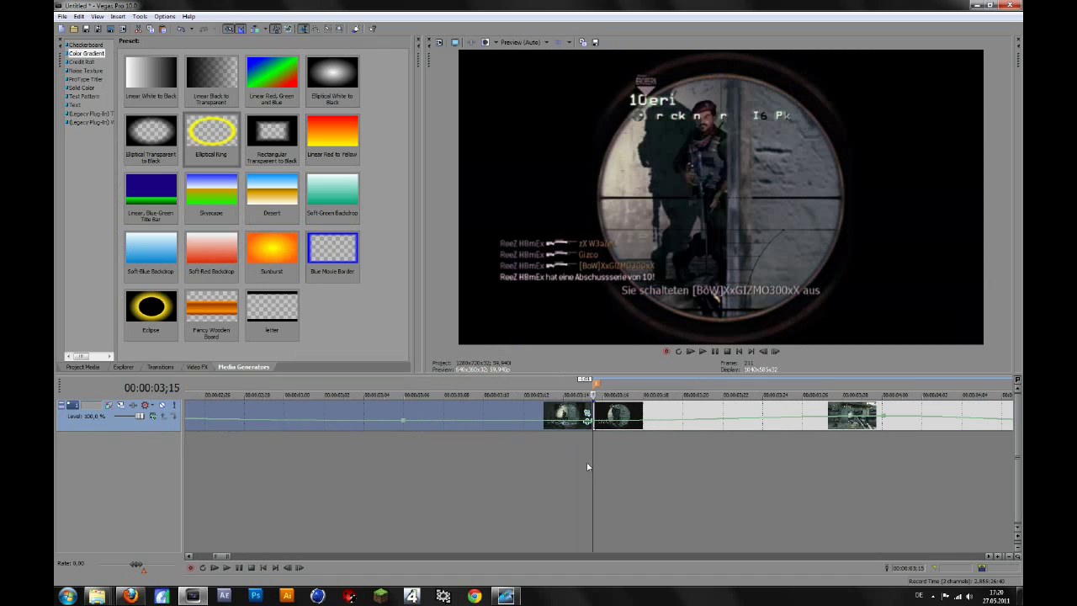
Insert a new video track and drop the Elliptical Ring generator on it at the playhead
{"action": "right_click", "coordinate": [103, 428]}
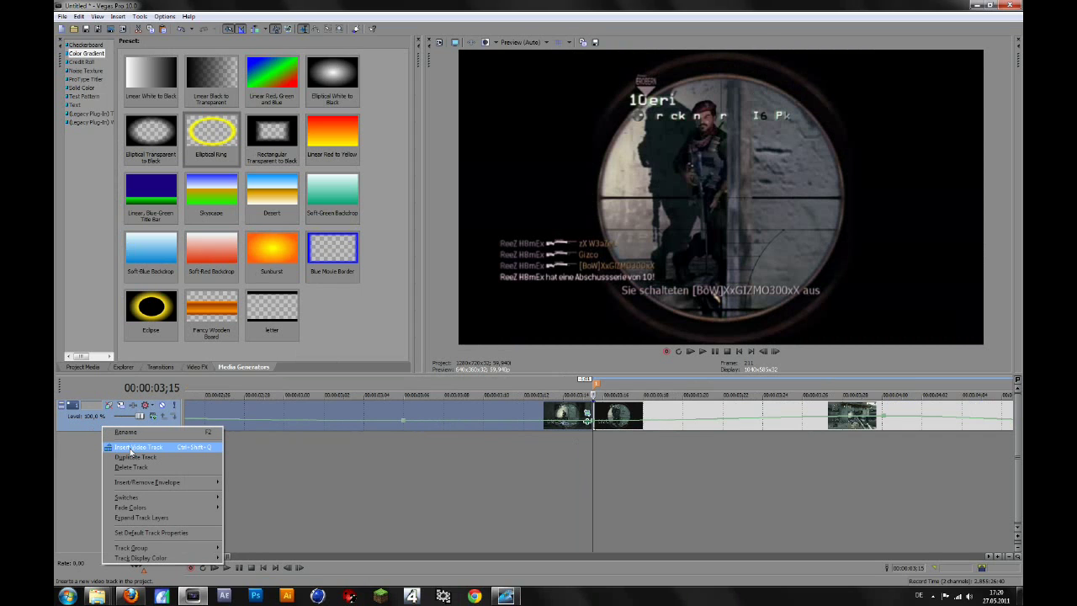
{"action": "left_click", "coordinate": [132, 447]}
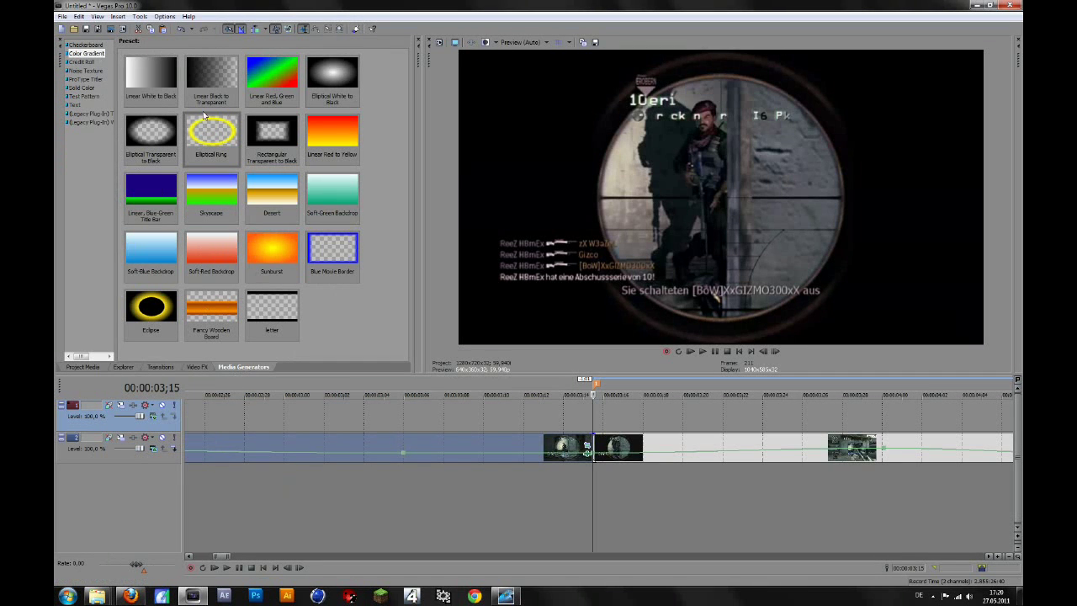
{"action": "left_click_drag", "start_coordinate": [218, 138], "coordinate": [217, 136]}
{"action": "left_click_drag", "start_coordinate": [303, 190], "coordinate": [603, 425]}
Trim the Elliptical Ring event to about one second
{"action": "left_click", "coordinate": [540, 236]}
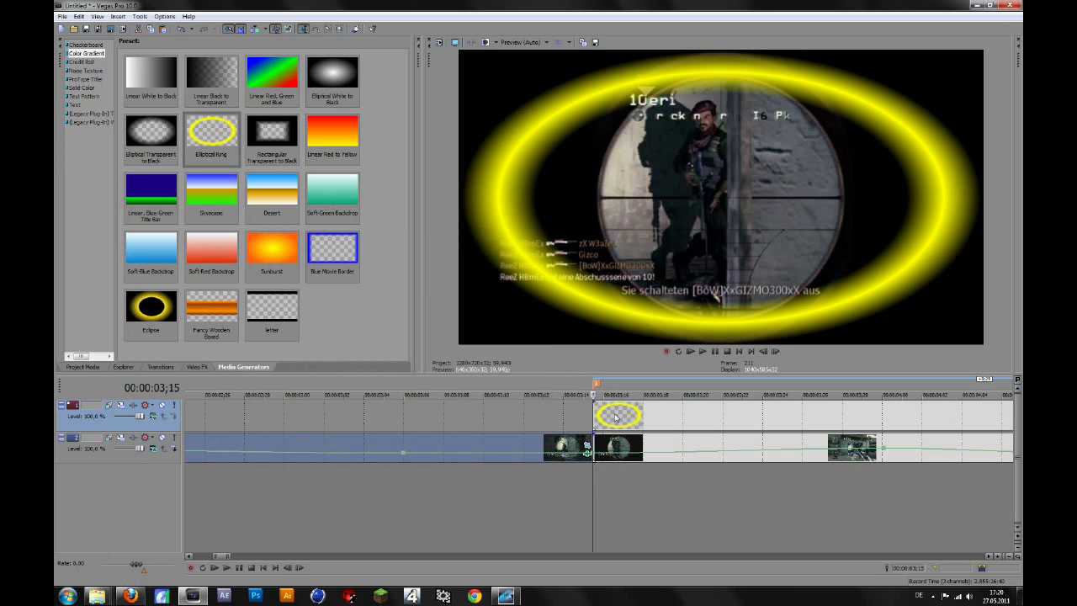
{"action": "scroll", "coordinate": [611, 518], "scroll_direction": "down", "scroll_amount": 10}
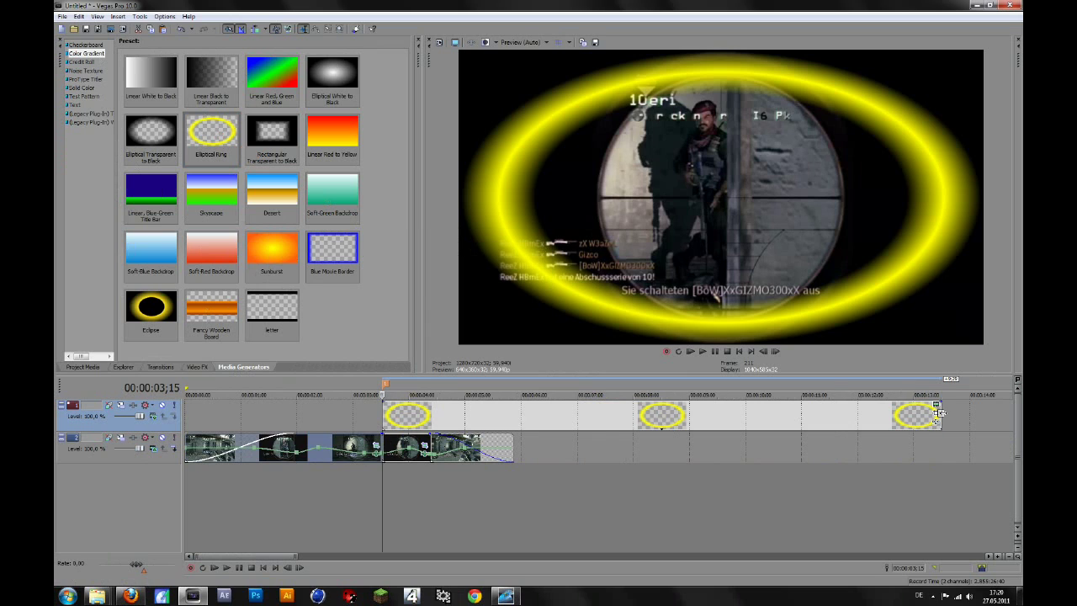
{"action": "left_click_drag", "start_coordinate": [939, 412], "coordinate": [439, 414]}
{"action": "scroll", "coordinate": [445, 426], "scroll_direction": "up", "scroll_amount": 2}
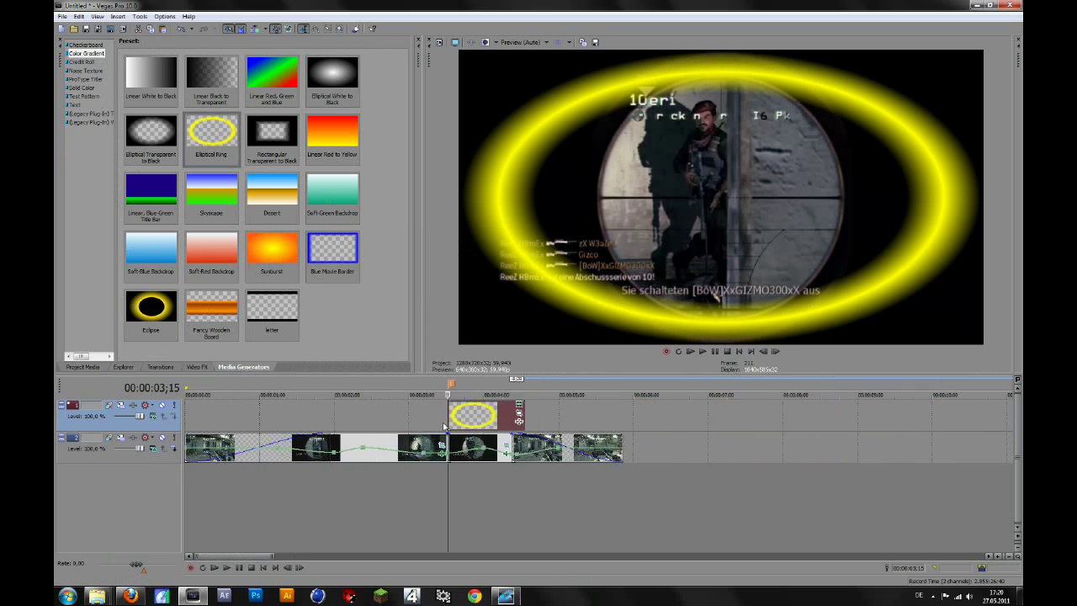
{"action": "scroll", "coordinate": [445, 427], "scroll_direction": "up", "scroll_amount": 2}
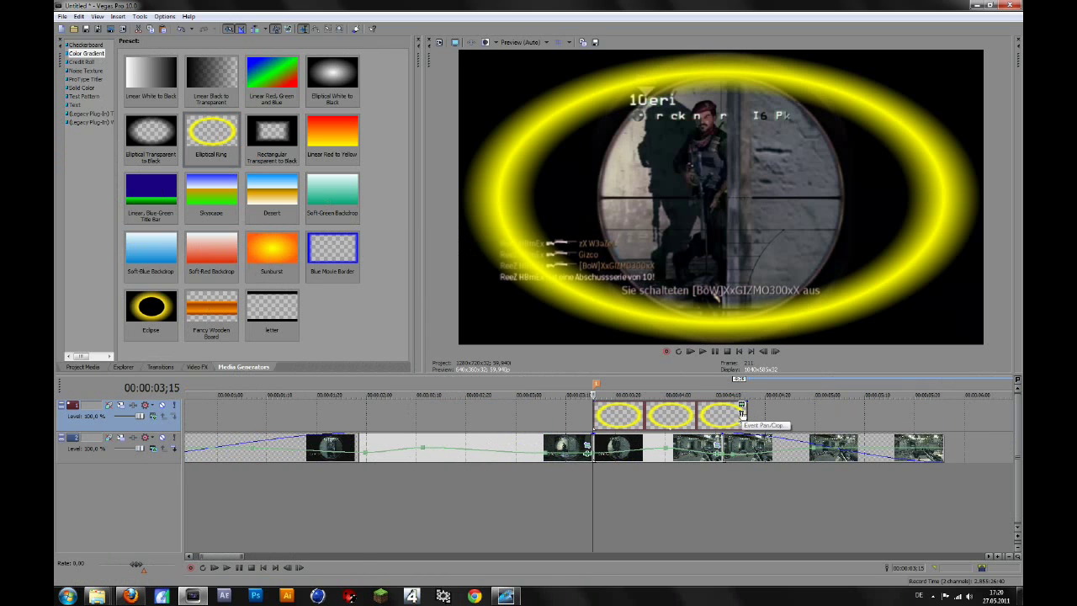
In the ring's Pan/Crop, reset to (Default) at 00:00:00;18 and narrow the frame to 544 wide
{"action": "left_click", "coordinate": [741, 412]}
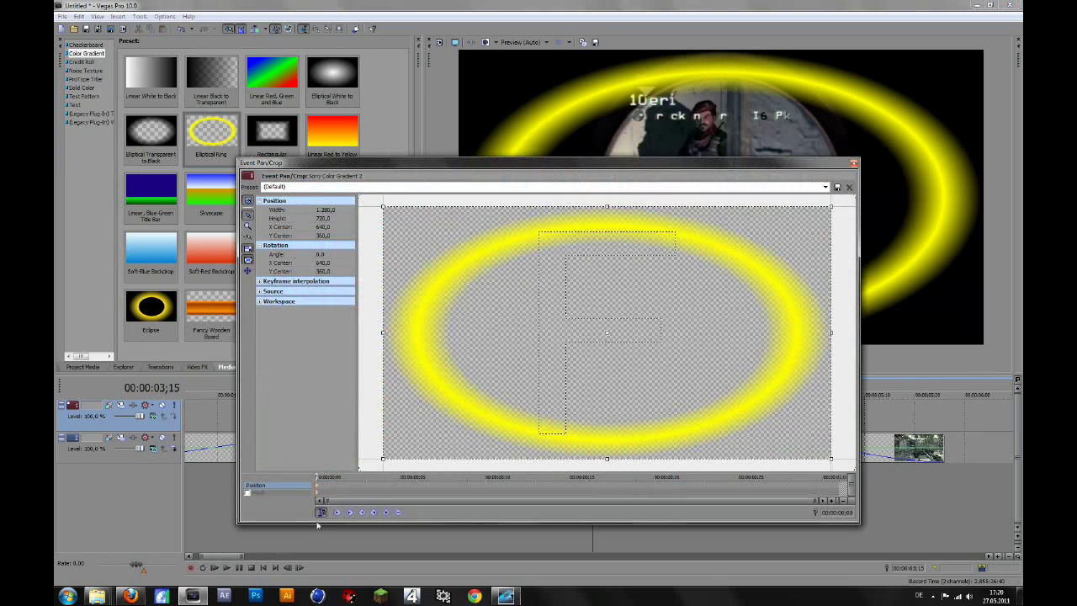
{"action": "scroll", "coordinate": [721, 353], "scroll_direction": "down", "scroll_amount": 3}
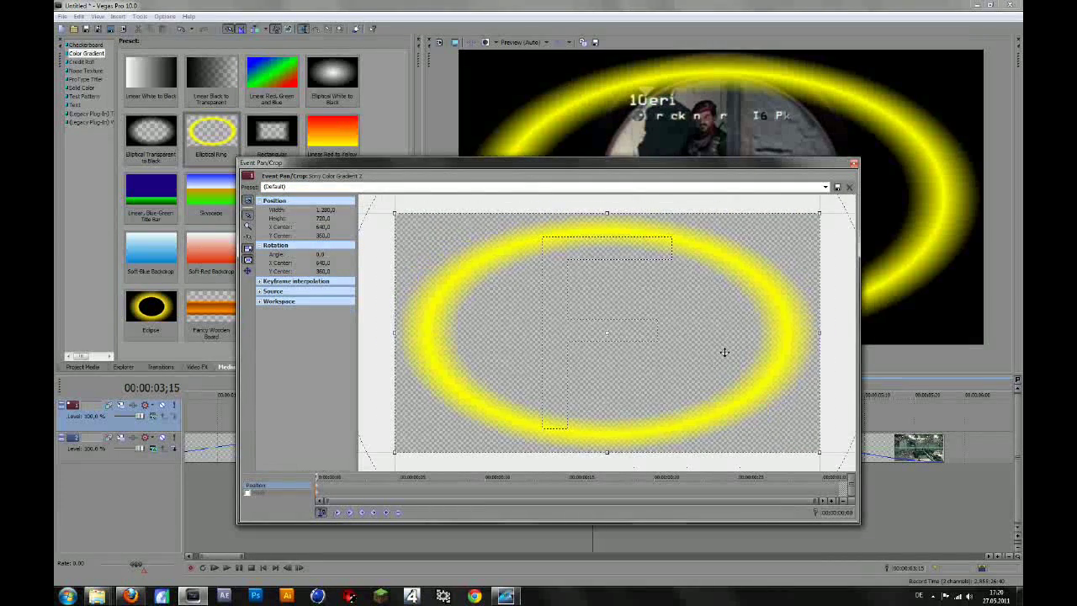
{"action": "scroll", "coordinate": [688, 346], "scroll_direction": "down", "scroll_amount": 5}
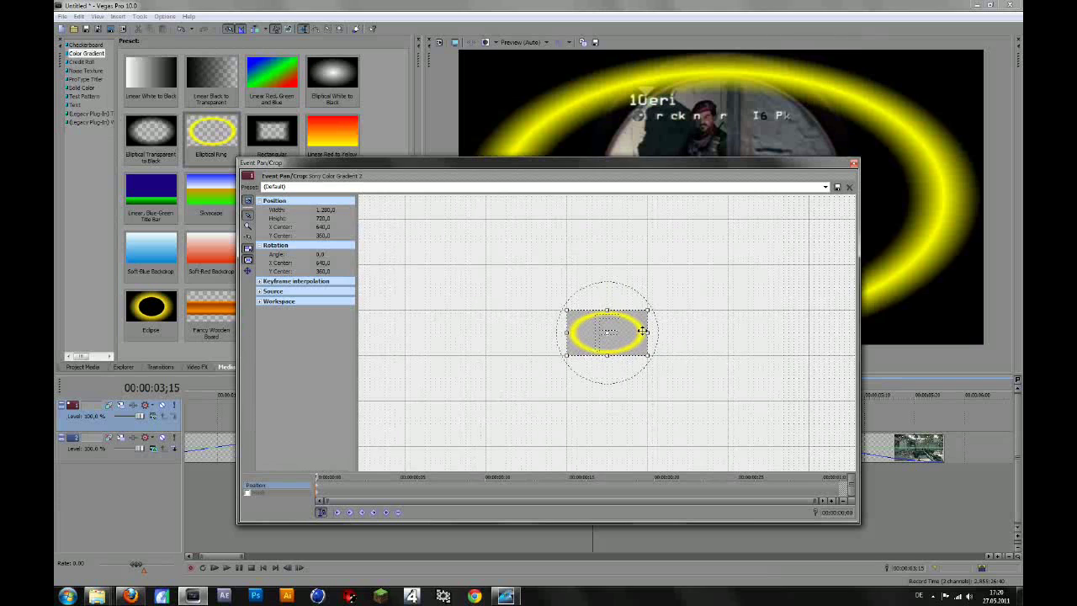
{"action": "left_click_drag", "start_coordinate": [648, 332], "coordinate": [850, 331]}
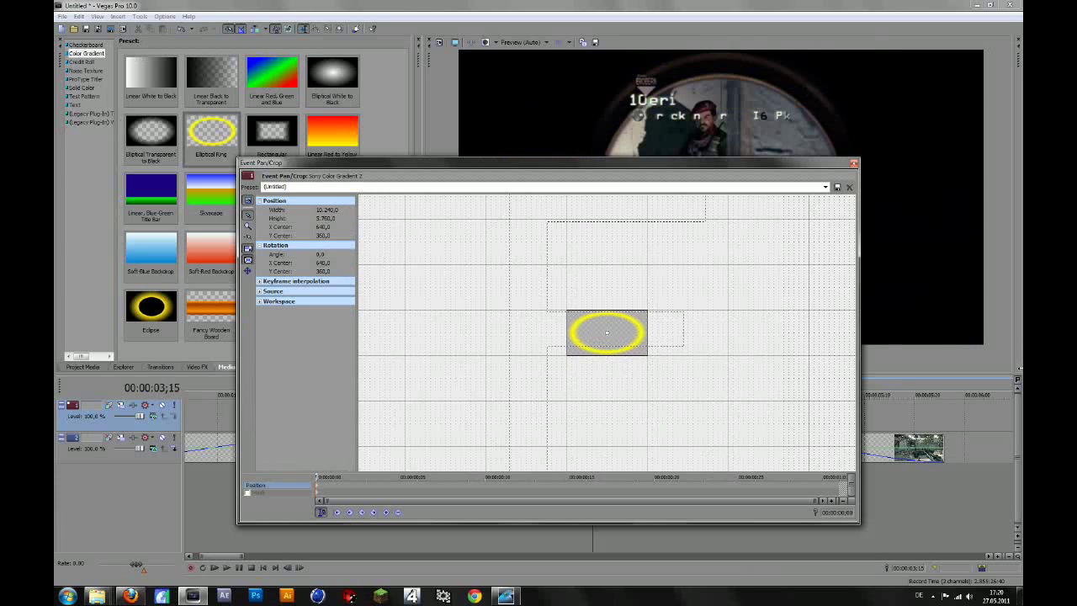
{"action": "left_click_drag", "start_coordinate": [319, 476], "coordinate": [636, 462]}
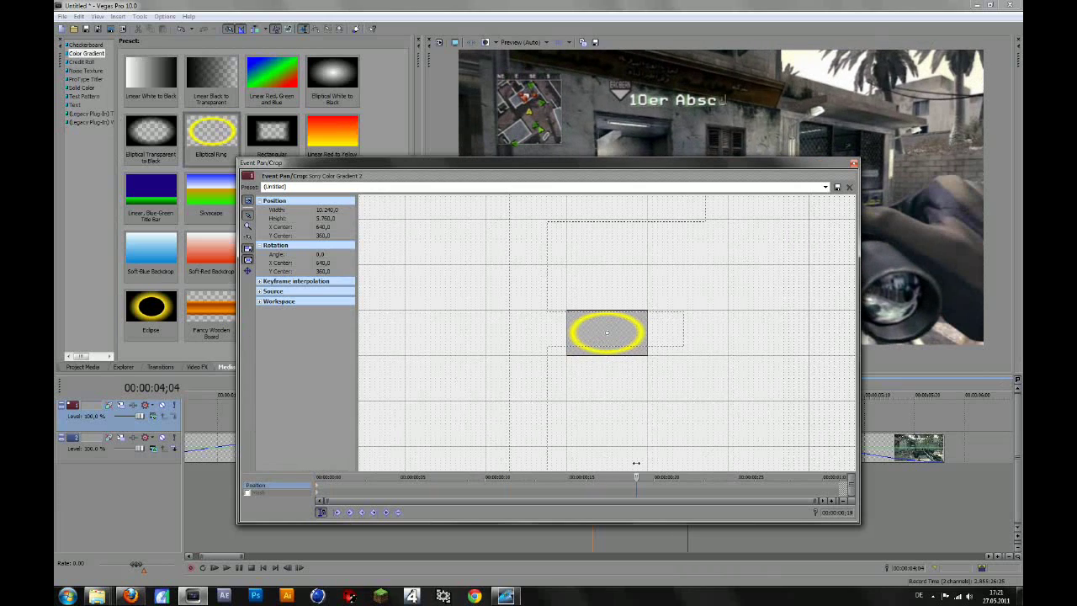
{"action": "left_click", "coordinate": [825, 186]}
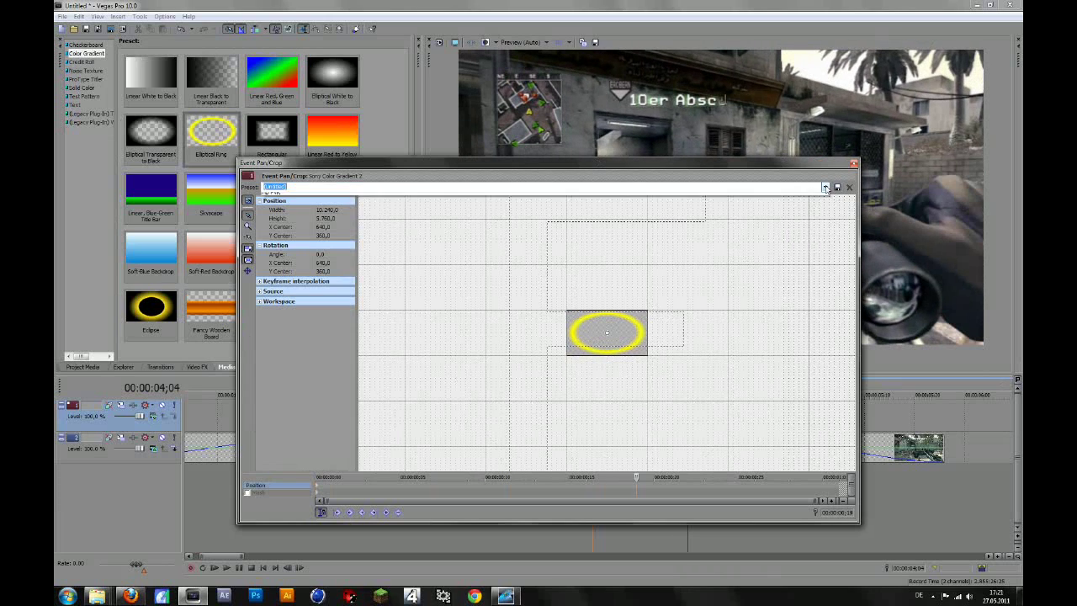
{"action": "left_click", "coordinate": [276, 196]}
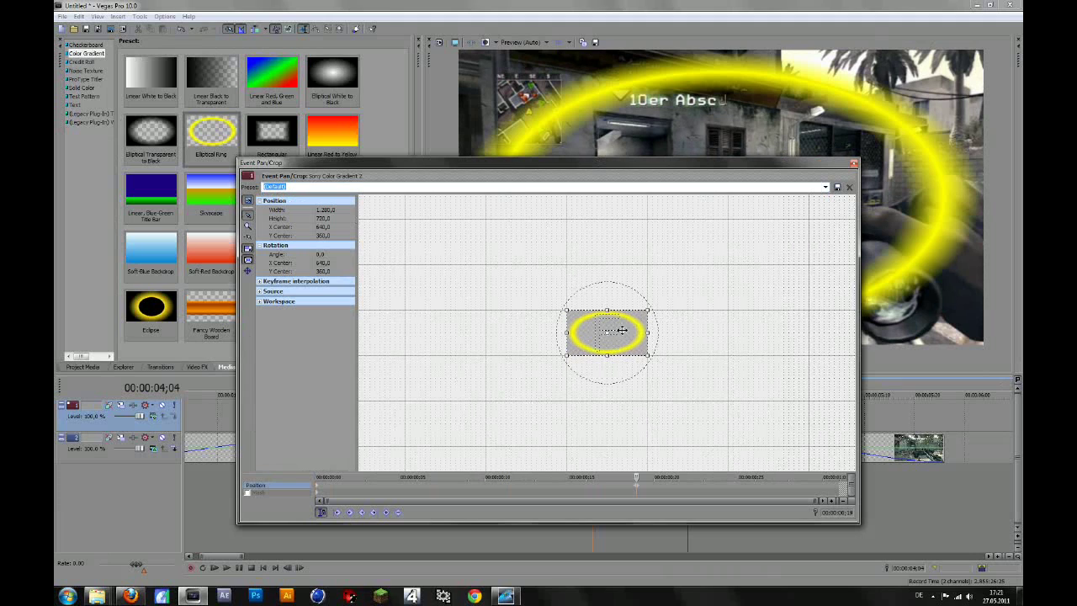
{"action": "left_click_drag", "start_coordinate": [647, 334], "coordinate": [631, 342]}
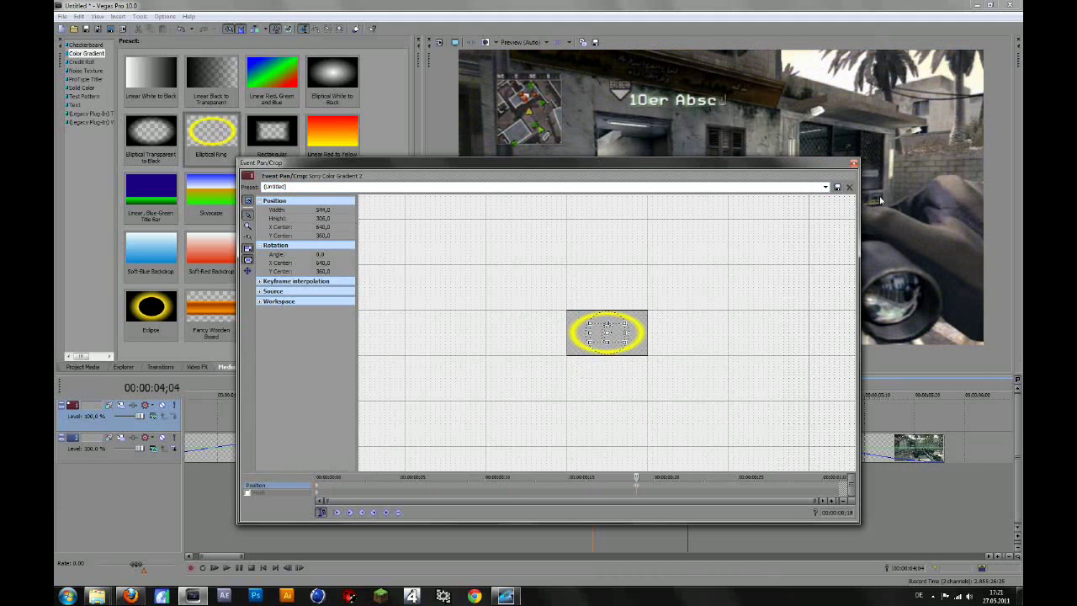
{"action": "left_click", "coordinate": [855, 164]}
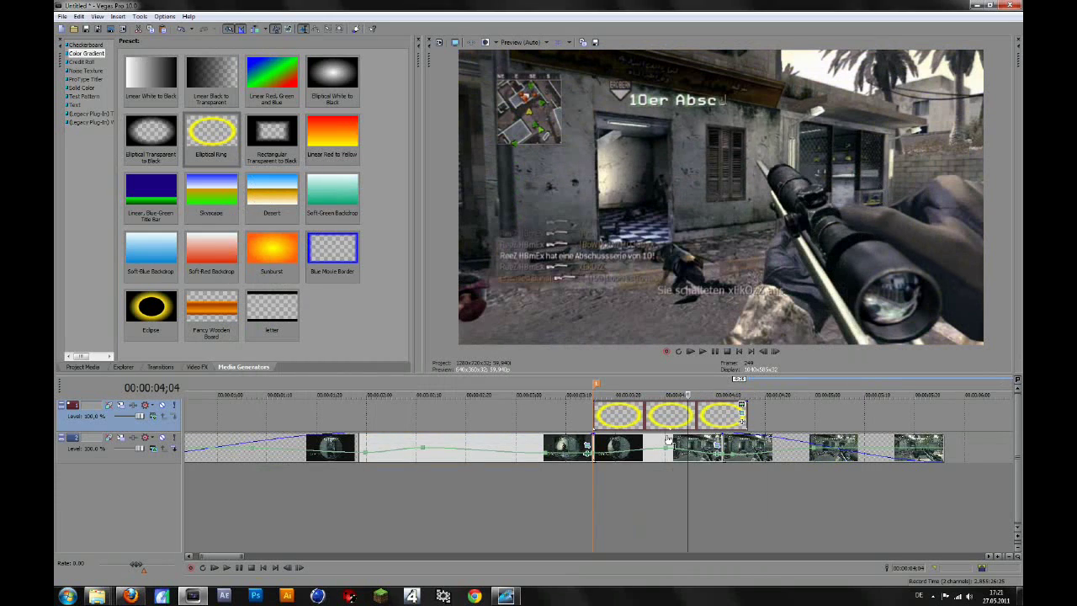
Select the first ring event and set the ring track's compositing mode to Custom
{"action": "left_click", "coordinate": [619, 420]}
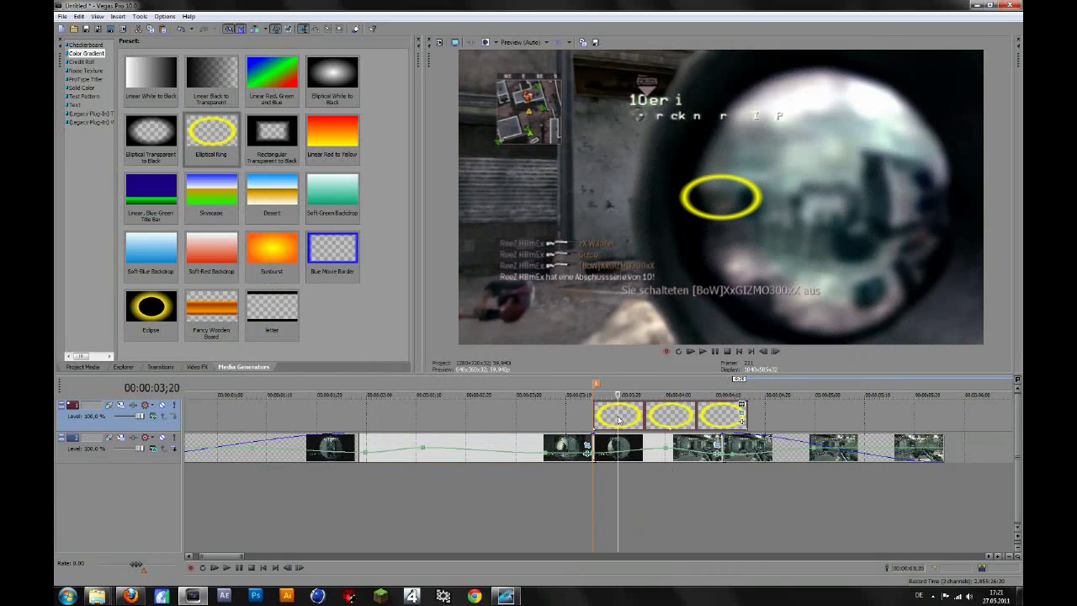
{"action": "left_click", "coordinate": [153, 416]}
{"action": "left_click", "coordinate": [177, 273]}
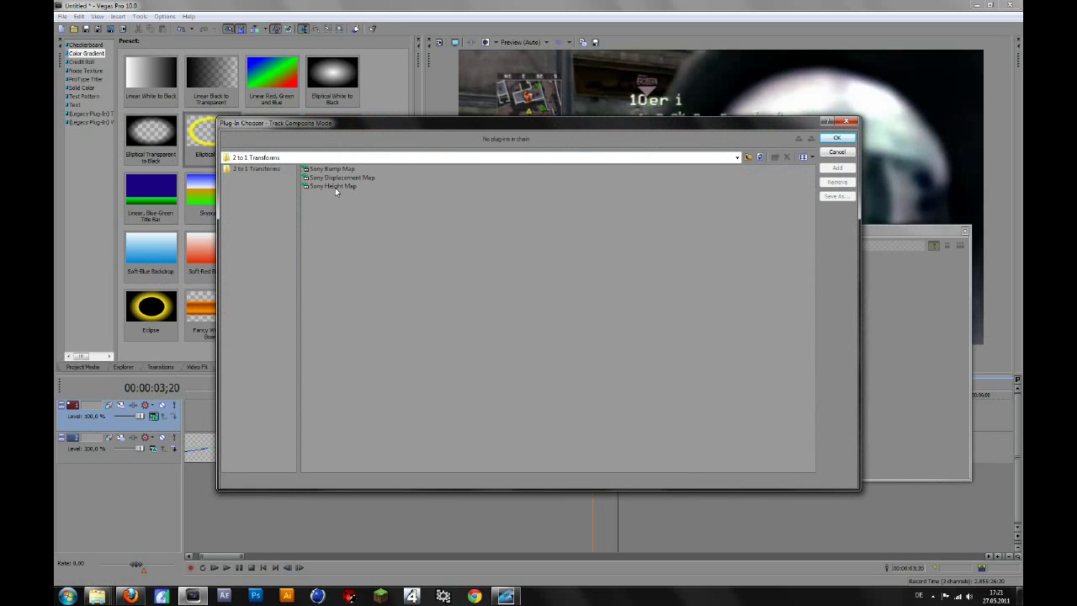
Choose Sony Height Map as the ring track's compositing plug-in
{"action": "left_click", "coordinate": [335, 186]}
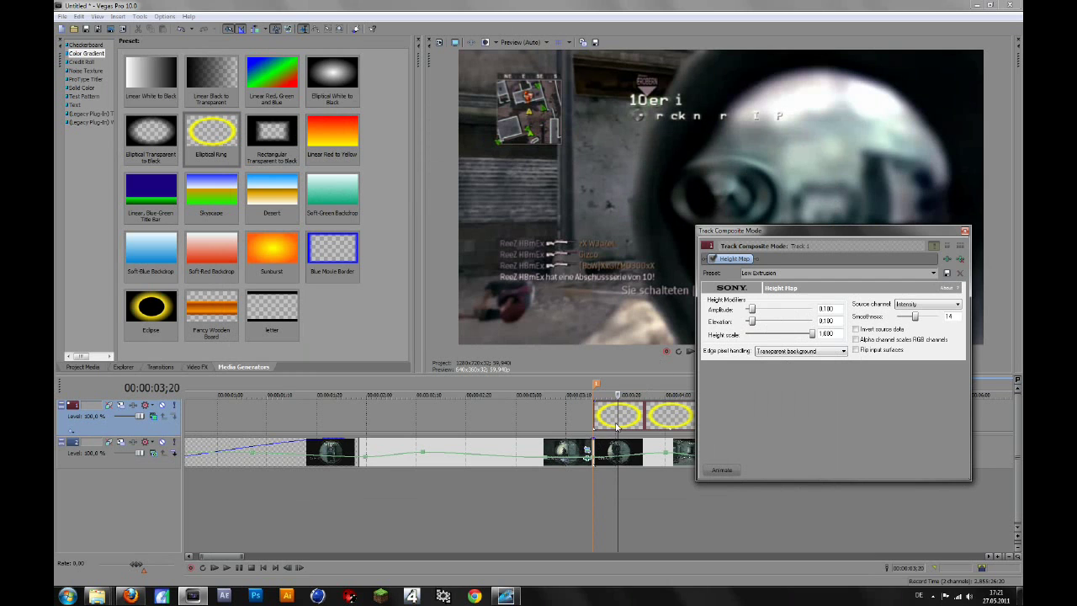
Preview the warp, then raise Smoothness to 20 and lower Elevation to about 0.039
{"action": "left_click", "coordinate": [624, 426]}
{"action": "left_click", "coordinate": [649, 418]}
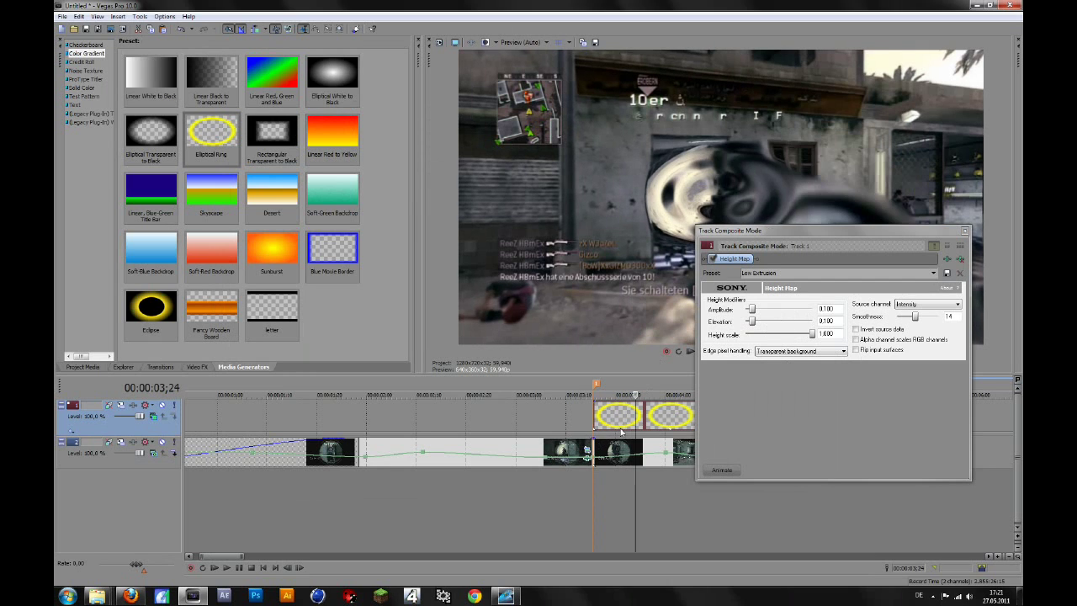
{"action": "key", "text": "space"}
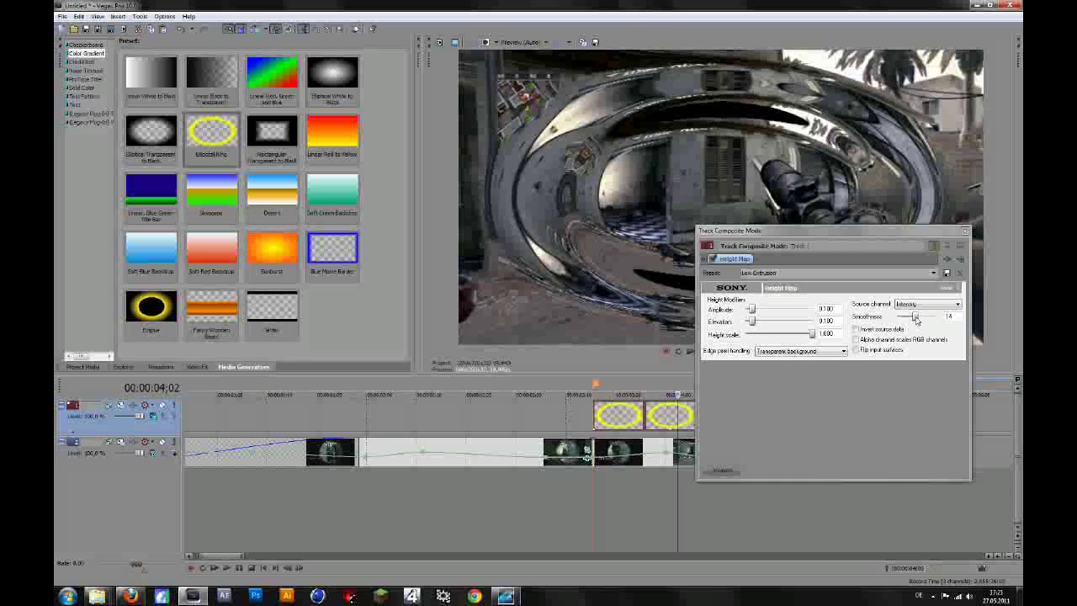
{"action": "left_click_drag", "start_coordinate": [919, 317], "coordinate": [926, 318]}
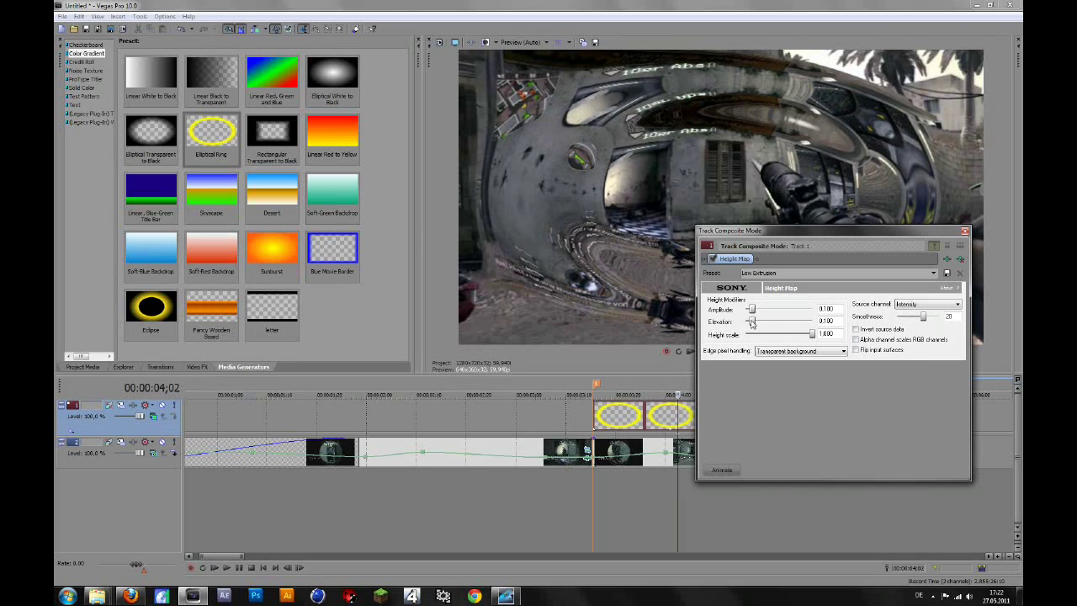
{"action": "left_click_drag", "start_coordinate": [754, 324], "coordinate": [748, 325]}
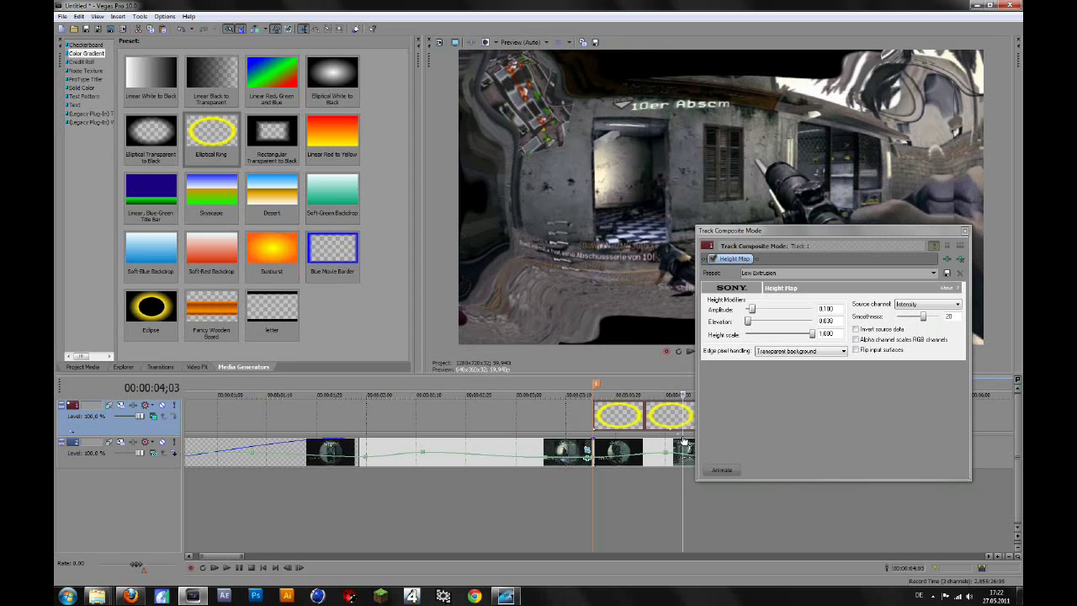
Set edge pixel handling to Wrap pixels around, close the settings, and play back from 03;16
{"action": "left_click_drag", "start_coordinate": [874, 231], "coordinate": [695, 362]}
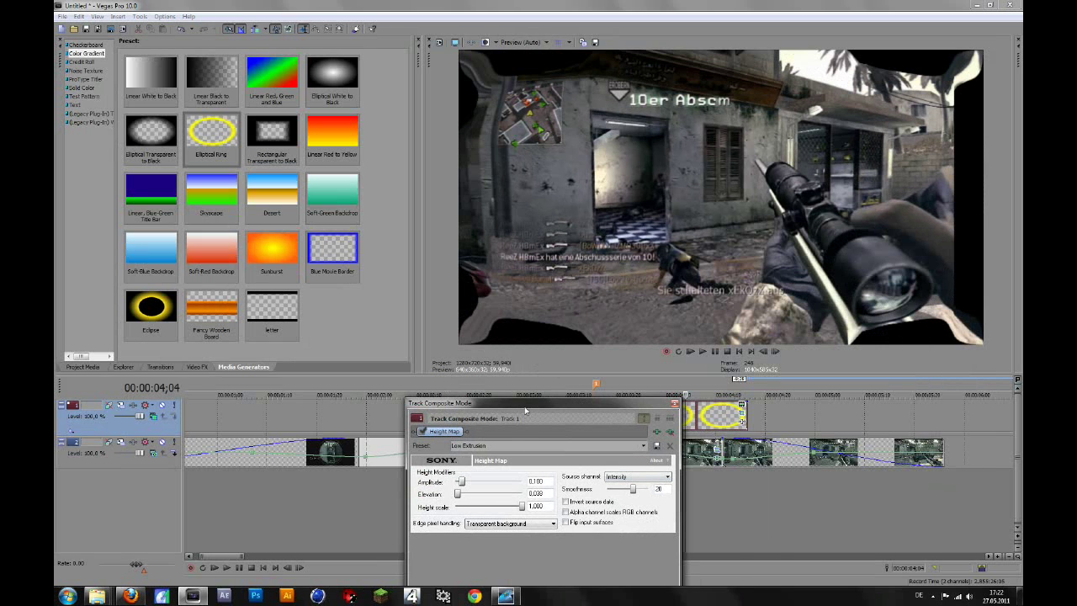
{"action": "left_click_drag", "start_coordinate": [525, 411], "coordinate": [626, 403]}
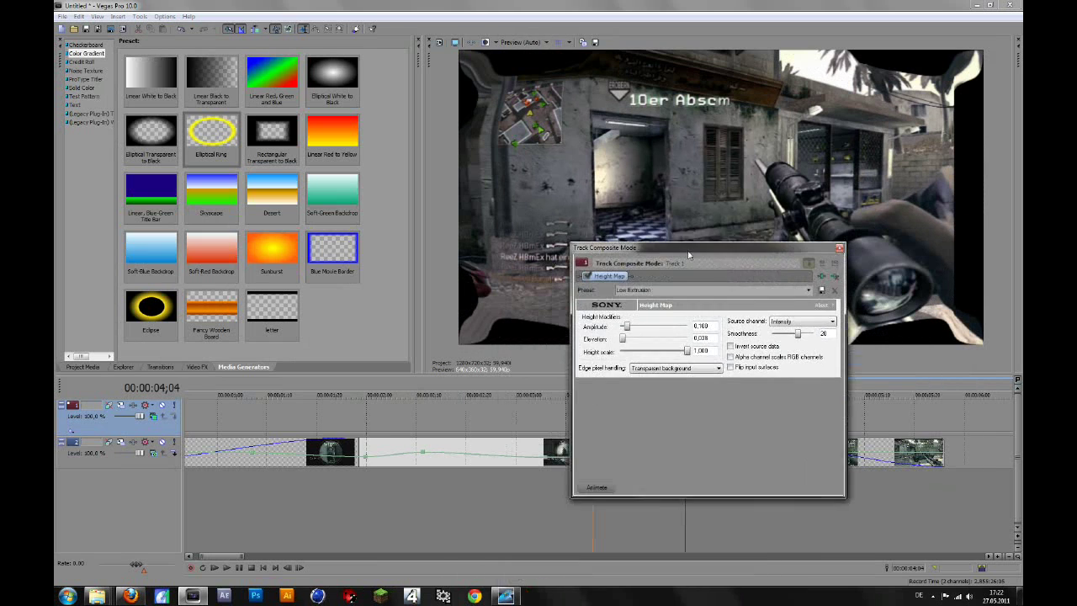
{"action": "left_click", "coordinate": [653, 373]}
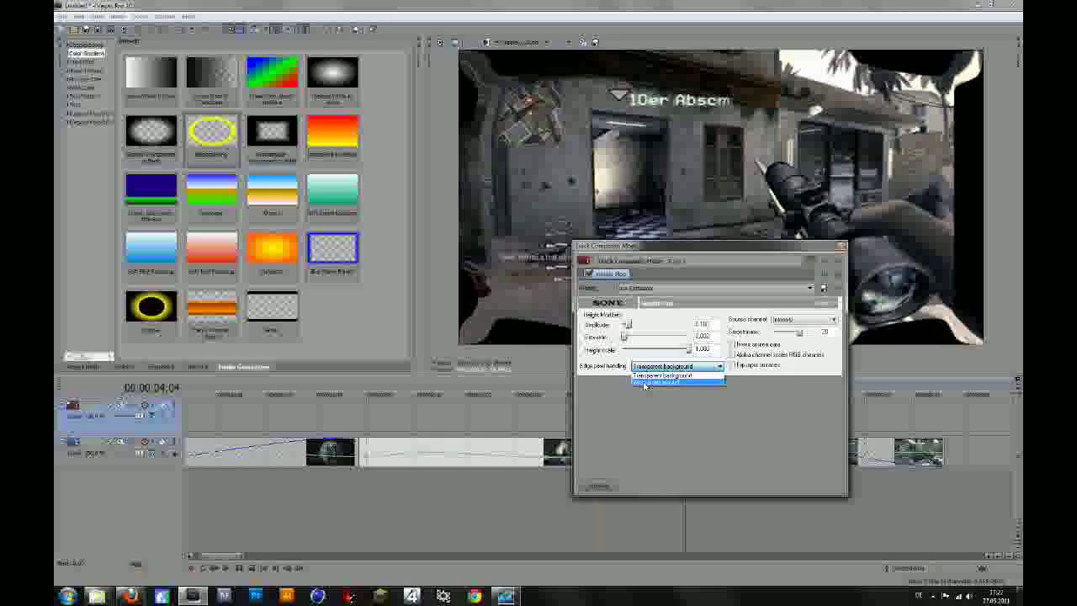
{"action": "left_click", "coordinate": [645, 383]}
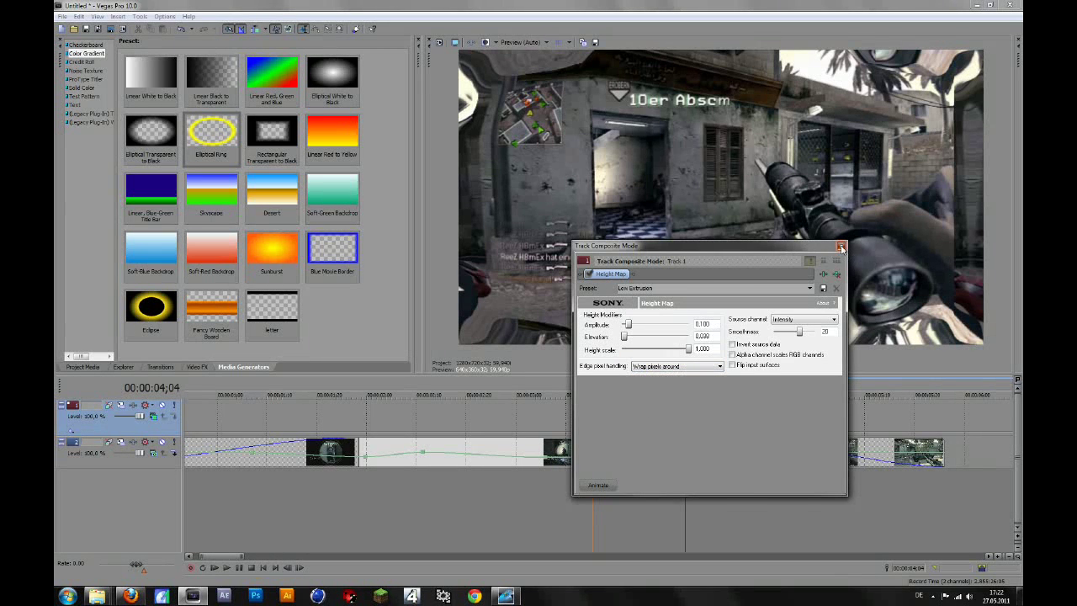
{"action": "left_click", "coordinate": [842, 247]}
{"action": "left_click", "coordinate": [596, 424]}
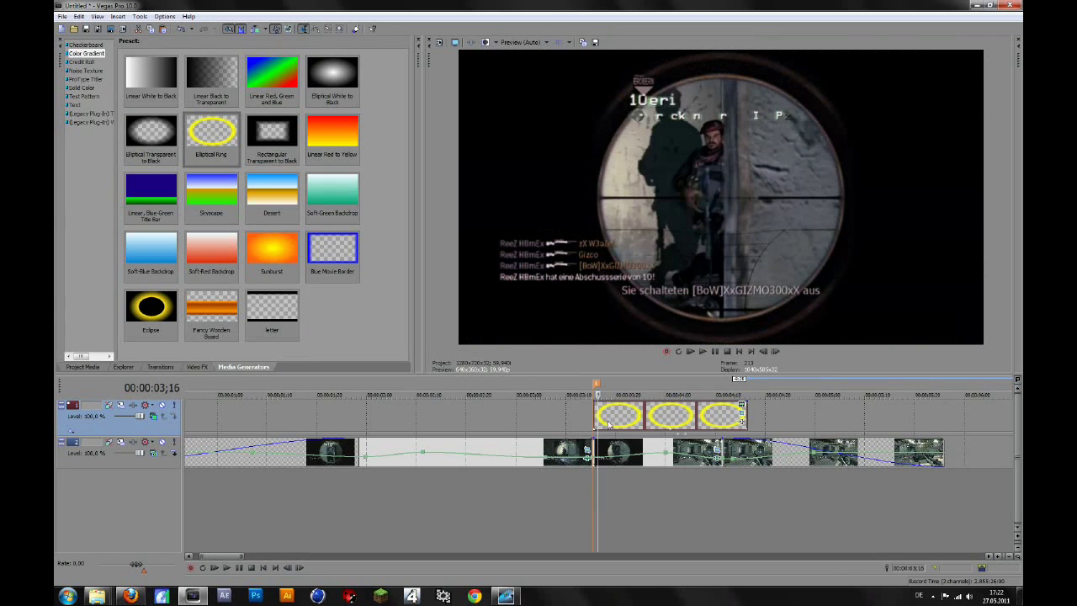
{"action": "key", "text": "space"}
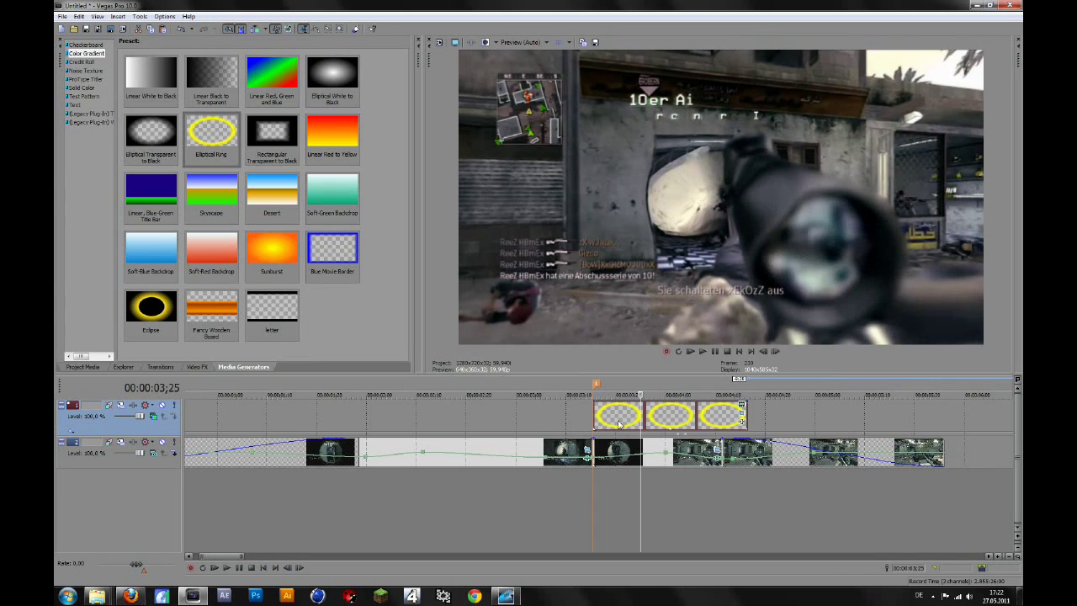
Apply the Spherize (Reset to None) preset to the gameplay event and move its FX window aside
{"action": "left_click", "coordinate": [201, 368]}
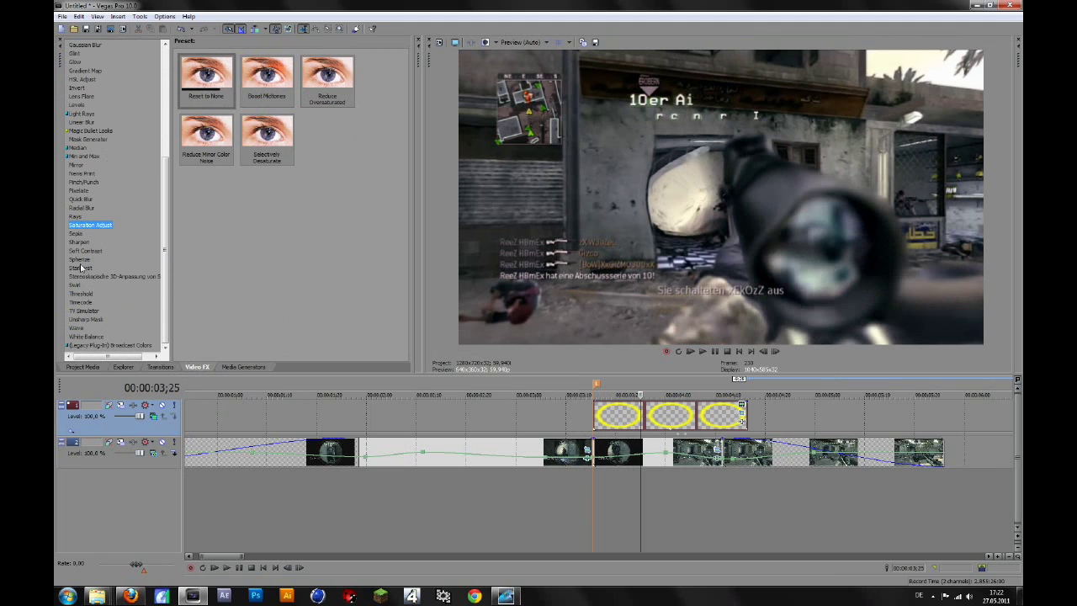
{"action": "left_click", "coordinate": [80, 260]}
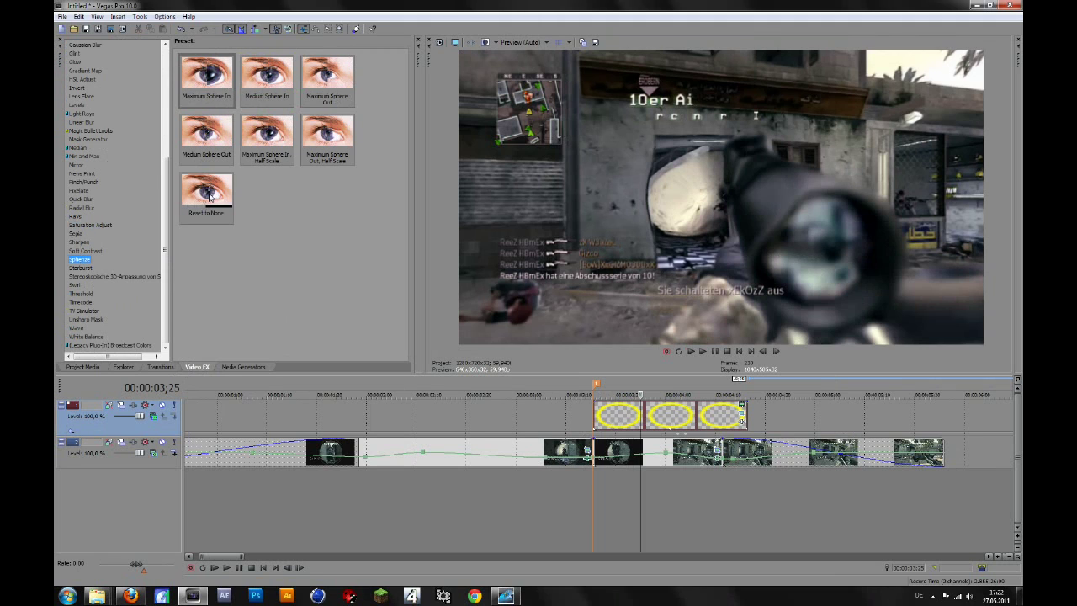
{"action": "left_click_drag", "start_coordinate": [210, 196], "coordinate": [645, 467]}
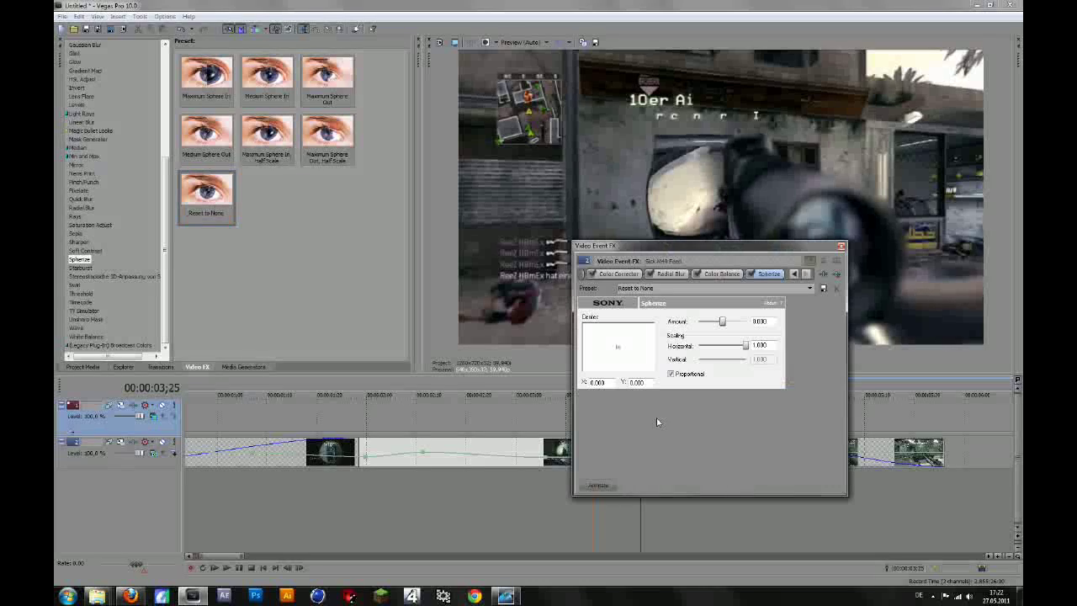
{"action": "left_click_drag", "start_coordinate": [674, 258], "coordinate": [747, 199]}
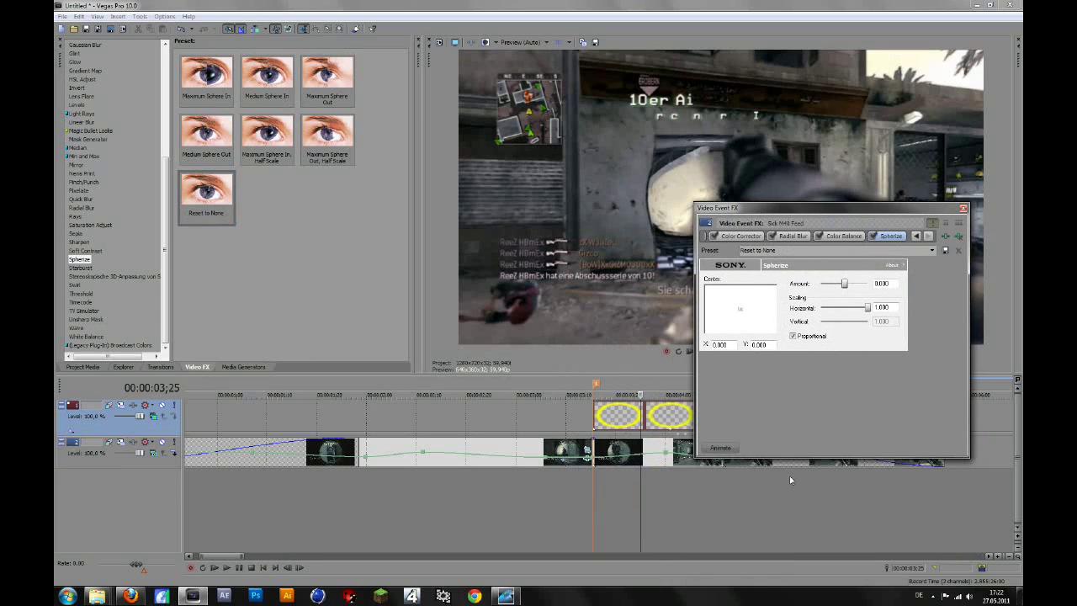
Keyframe the Spherize Amount at -0.530 at 03;17 and 1.000 at 04;04
{"action": "left_click", "coordinate": [721, 447]}
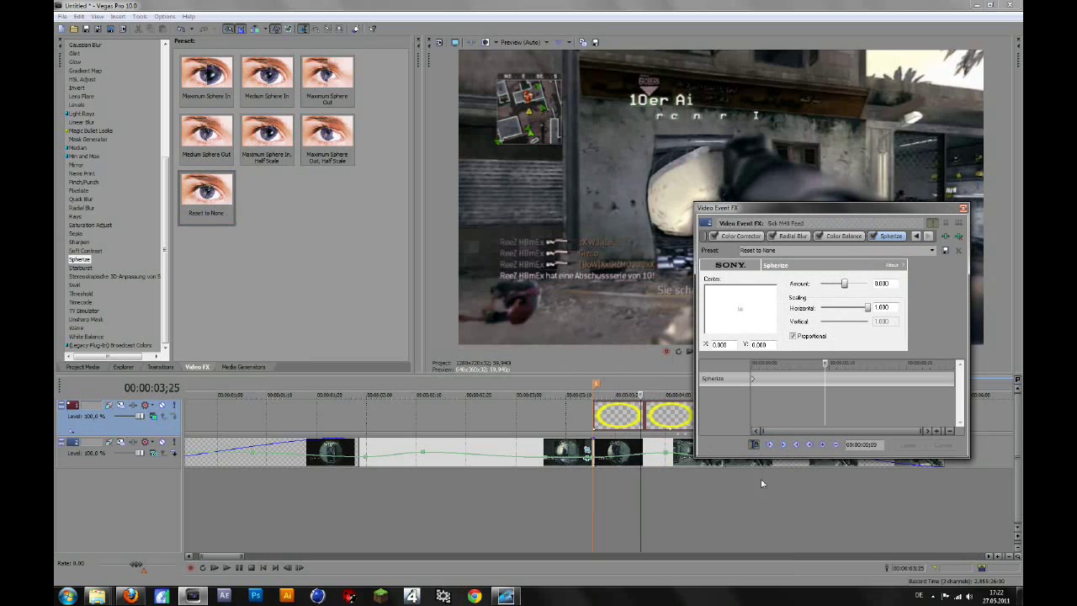
{"action": "left_click_drag", "start_coordinate": [825, 368], "coordinate": [734, 381]}
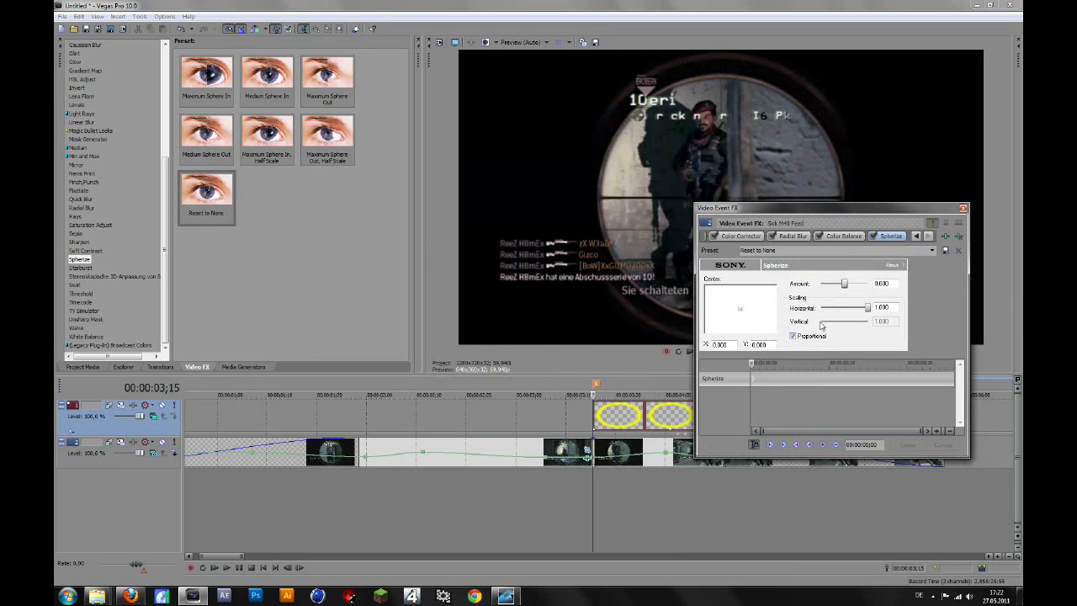
{"action": "left_click_drag", "start_coordinate": [752, 384], "coordinate": [768, 362]}
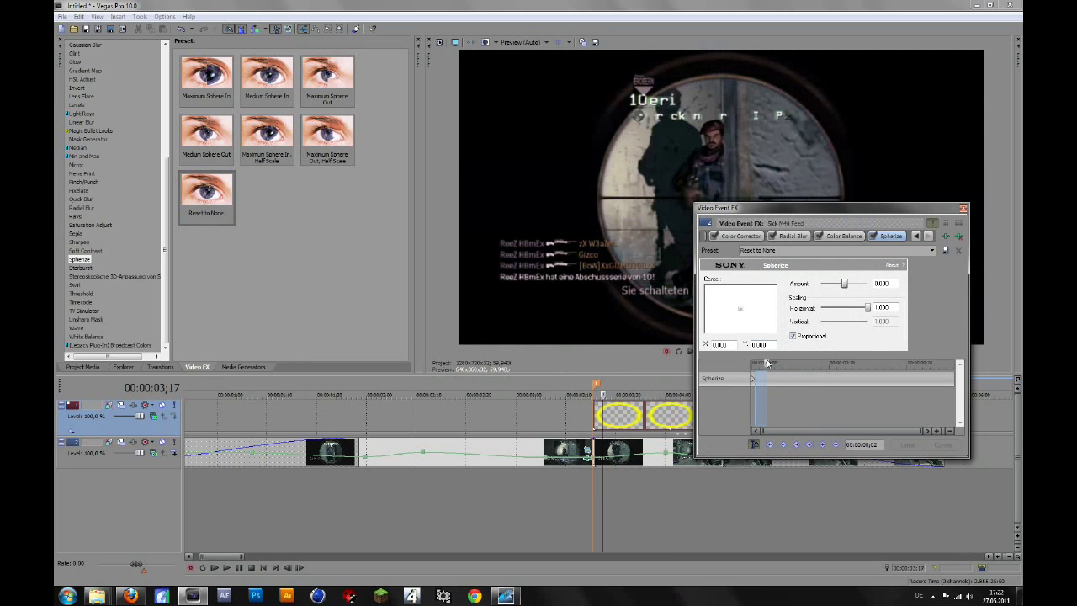
{"action": "left_click_drag", "start_coordinate": [842, 287], "coordinate": [831, 287]}
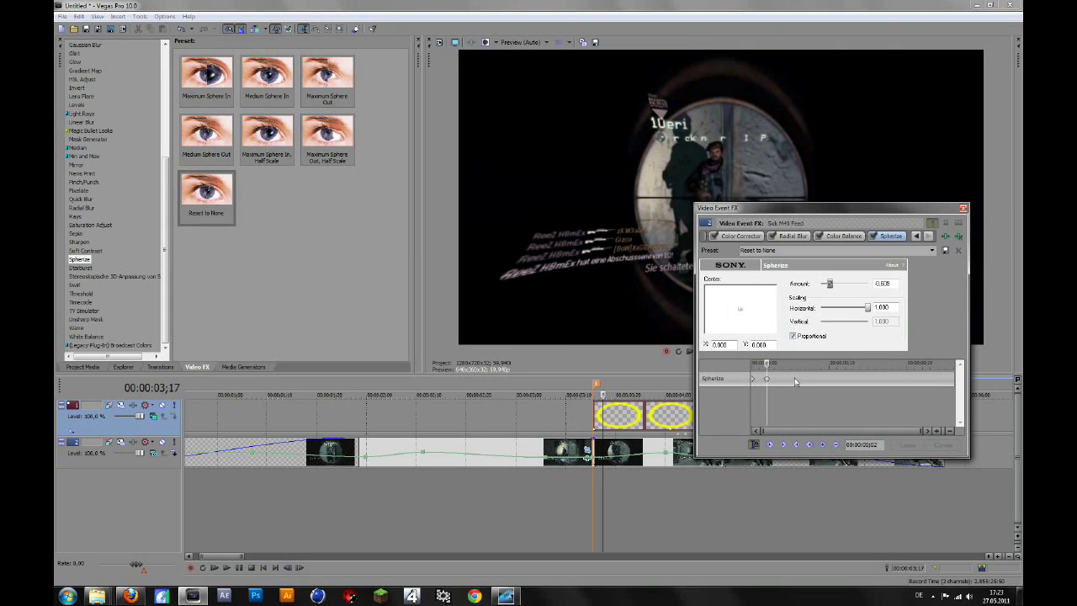
{"action": "left_click_drag", "start_coordinate": [767, 363], "coordinate": [907, 377]}
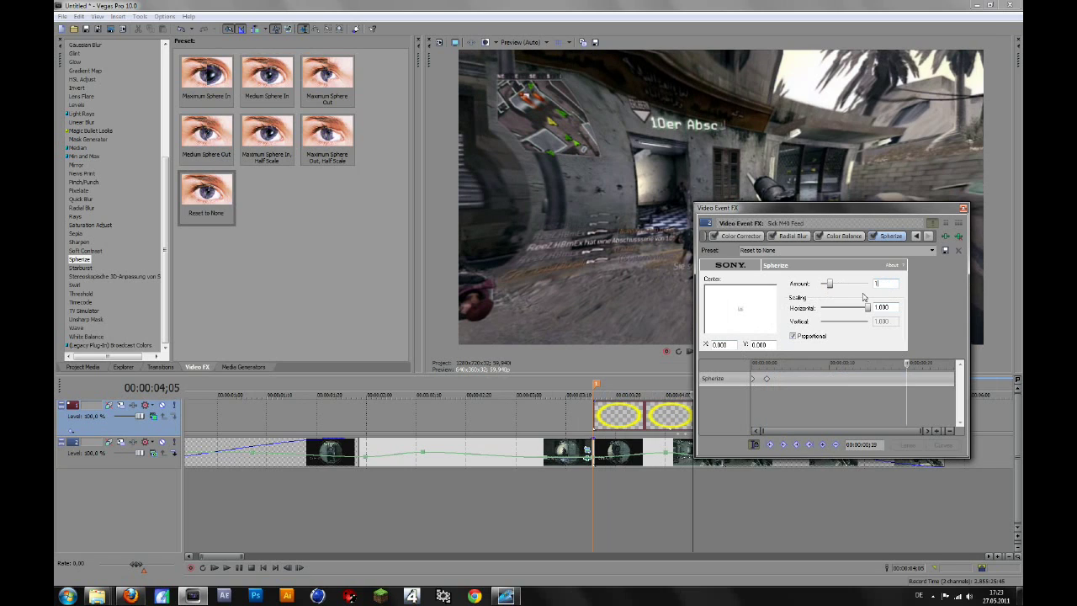
{"action": "left_click", "coordinate": [892, 306]}
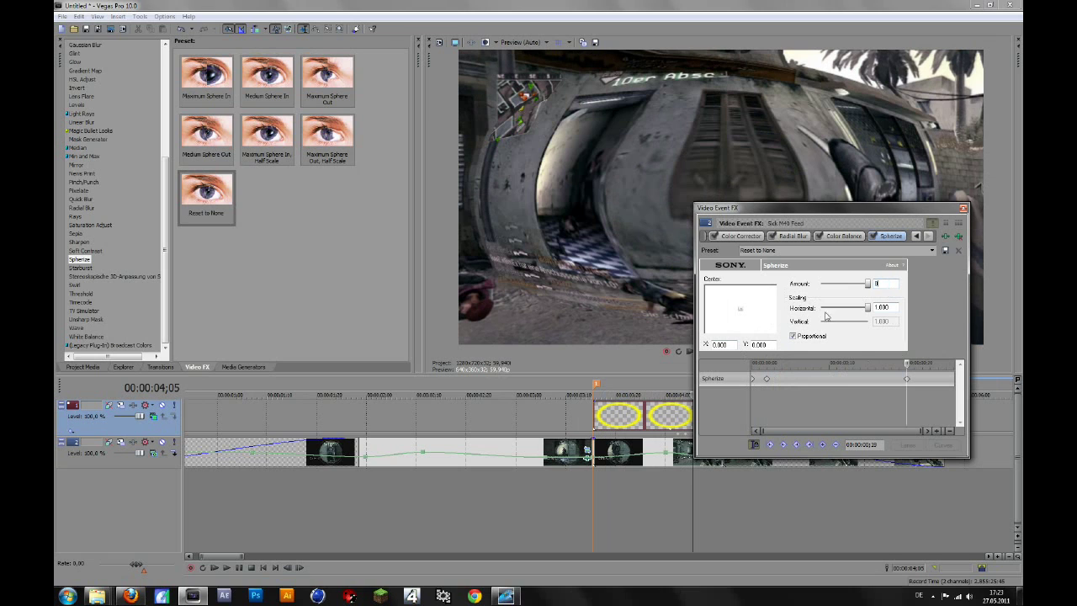
Close the Spherize settings and set the time selection to 03;01–05;03
{"action": "left_click", "coordinate": [964, 209]}
{"action": "double_click", "coordinate": [640, 455]}
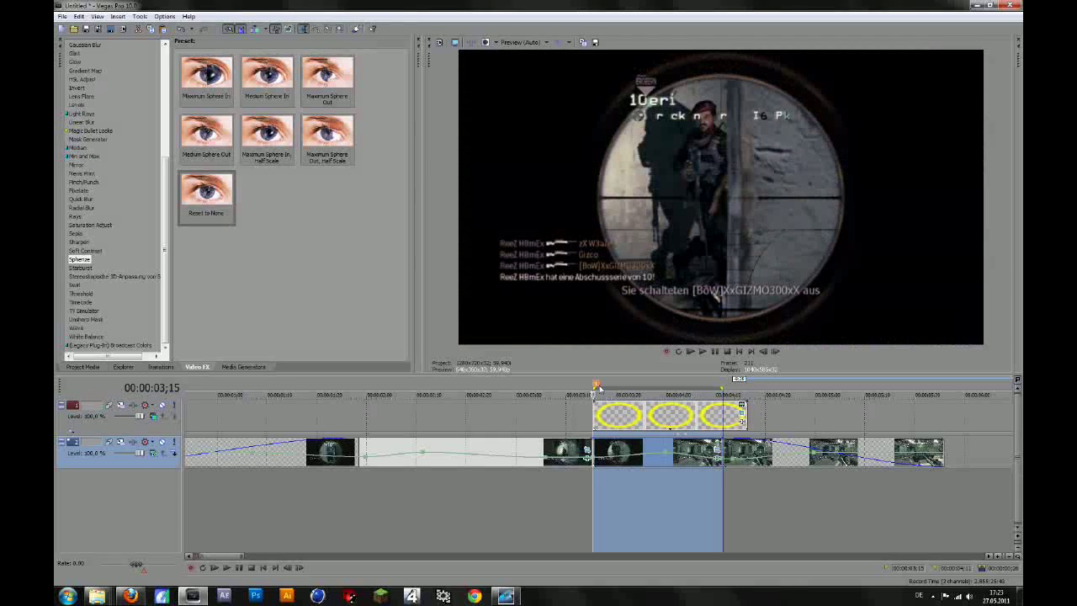
{"action": "key", "text": "shift+Left"}
{"action": "key", "text": "shift+Left"}
{"action": "key", "text": "shift+Left"}
{"action": "key", "text": "shift+Left"}
{"action": "key", "text": "shift+Left"}
{"action": "key", "text": "shift+Left"}
{"action": "key", "text": "shift+Left"}
{"action": "key", "text": "shift+Left"}
{"action": "key", "text": "shift+Left"}
{"action": "key", "text": "shift+Left"}
{"action": "key", "text": "shift+Left"}
{"action": "key", "text": "shift+Left"}
{"action": "key", "text": "shift+Left"}
{"action": "key", "text": "shift+Left"}
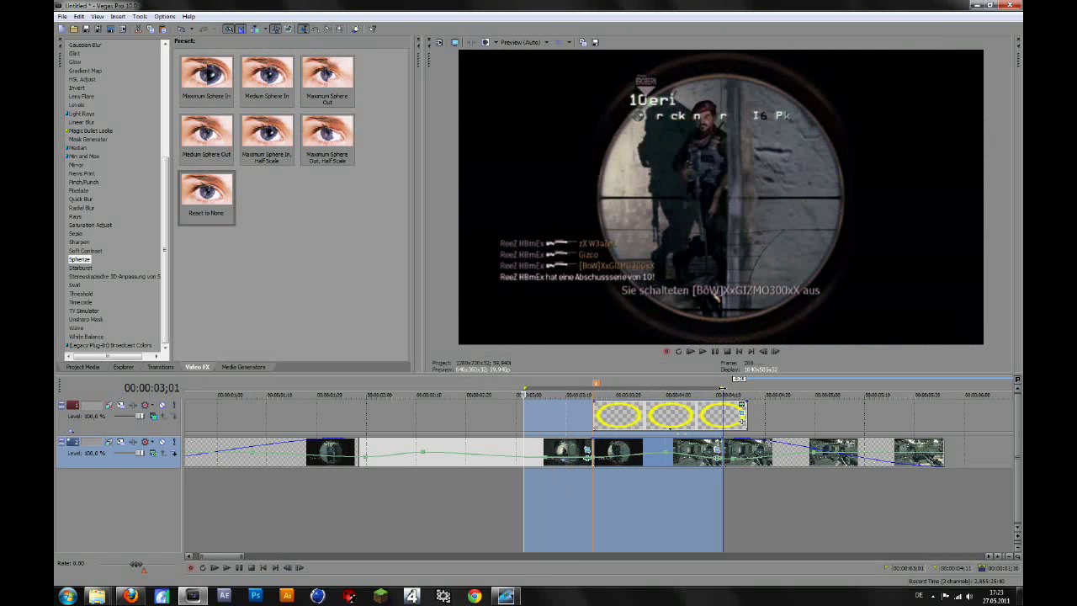
{"action": "left_click_drag", "start_coordinate": [722, 388], "coordinate": [834, 388]}
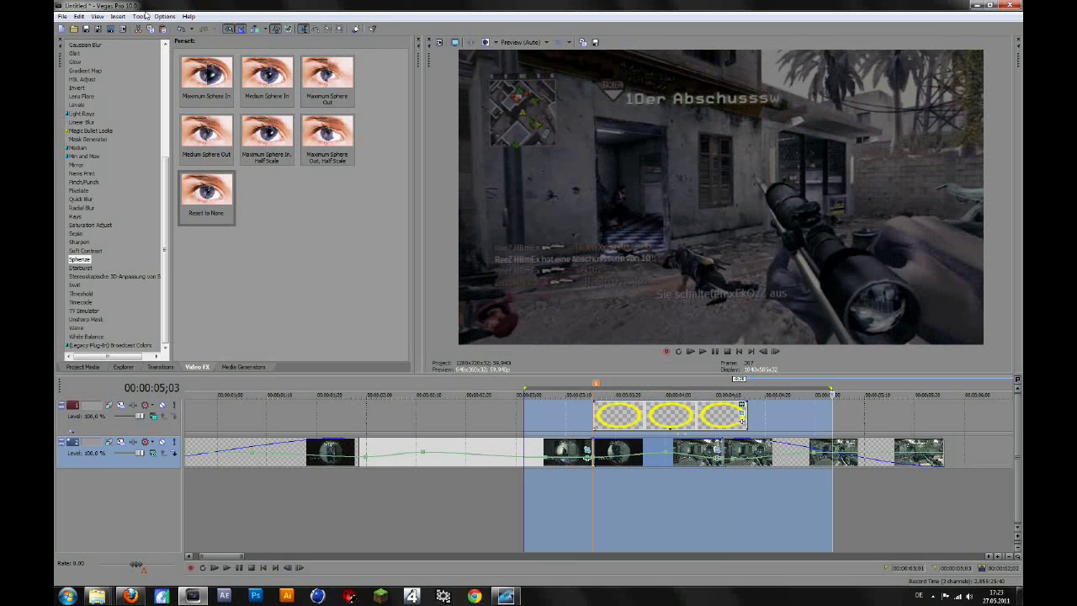
Play back the 03;01–05;03 region, then stop playback
{"action": "left_click", "coordinate": [140, 16]}
{"action": "left_click", "coordinate": [180, 96]}
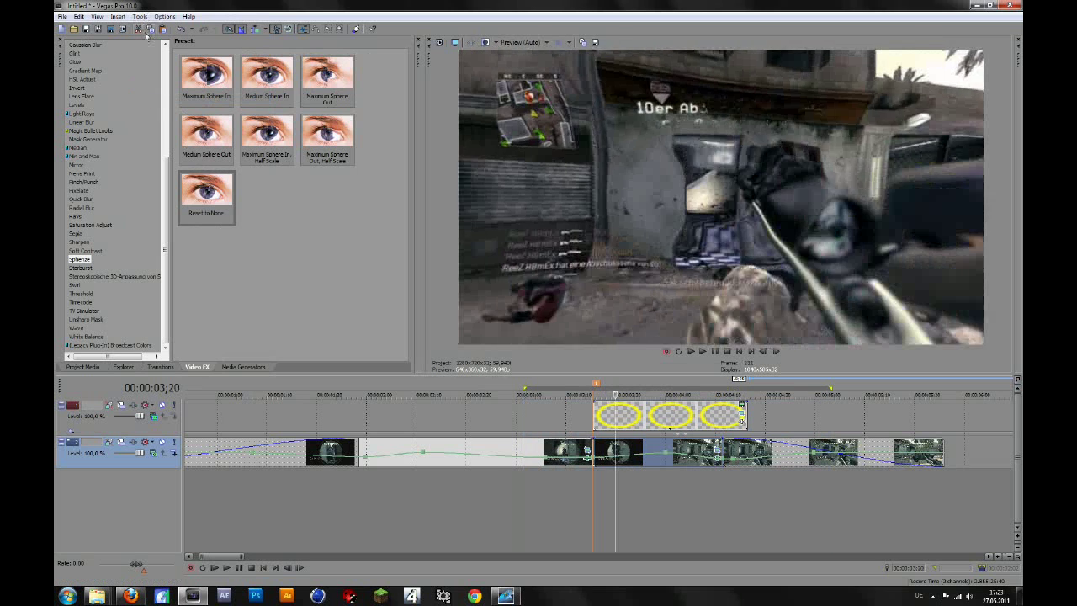
{"action": "left_click", "coordinate": [225, 568]}
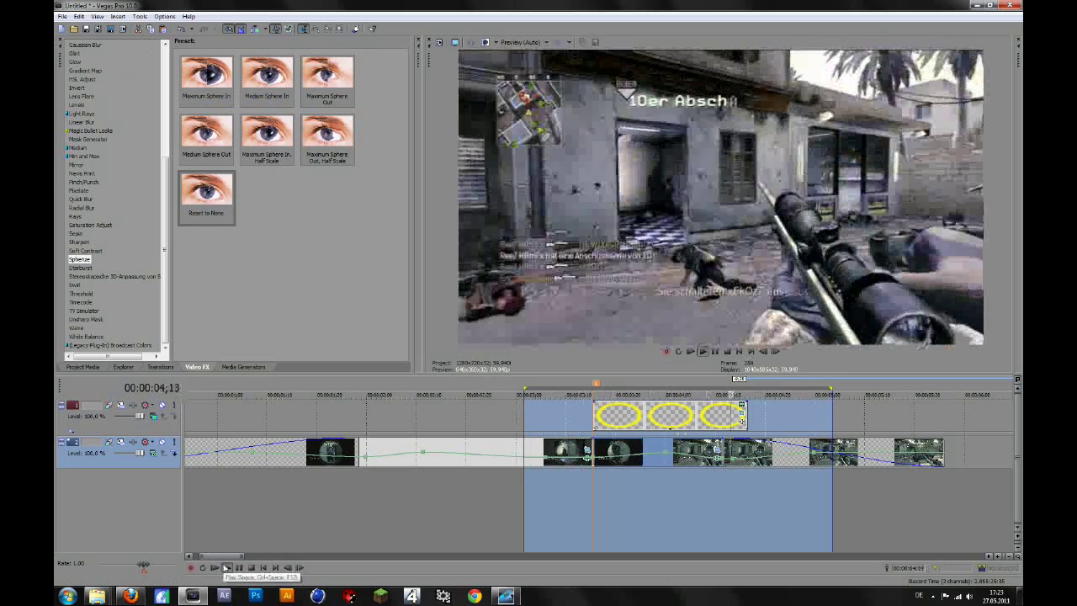
{"action": "key", "text": "space"}
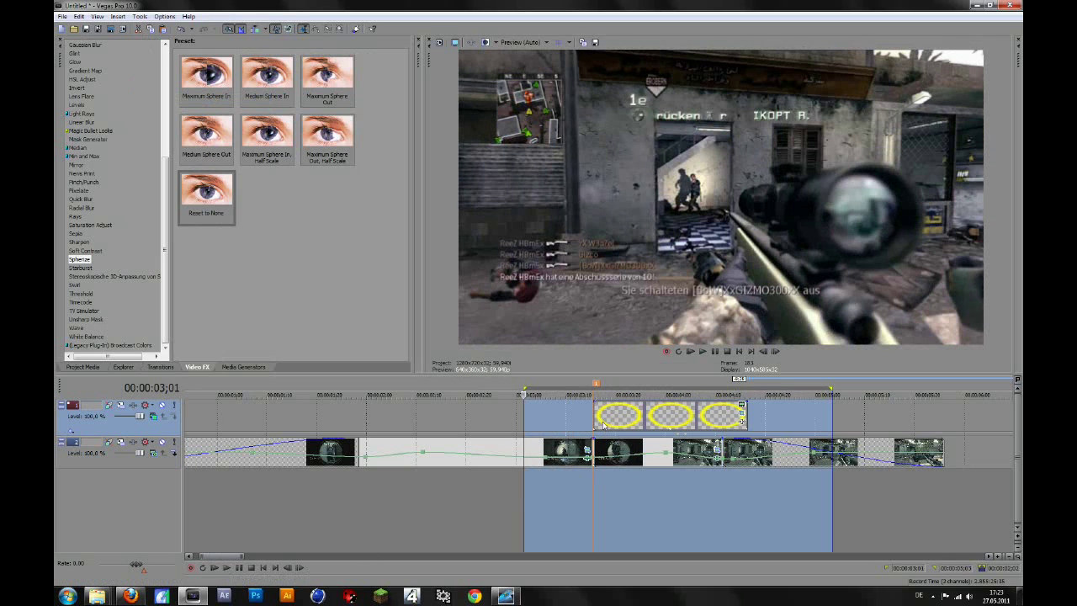
Shift the yellow ring event slightly earlier and review its expanding-ring size keyframes in Pan/Crop
{"action": "left_click_drag", "start_coordinate": [603, 425], "coordinate": [594, 426]}
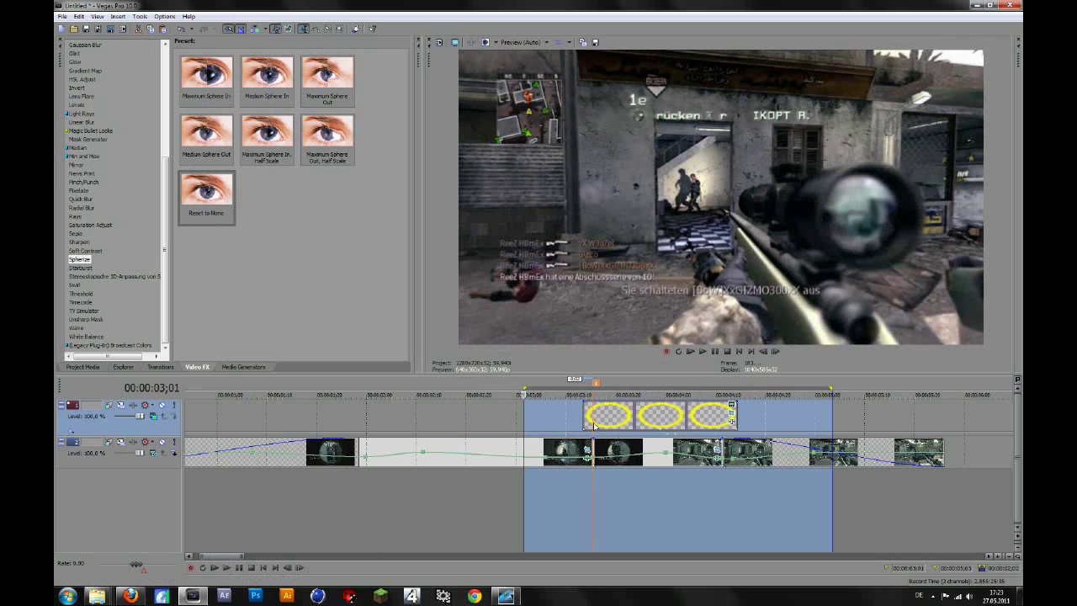
{"action": "left_click", "coordinate": [731, 407]}
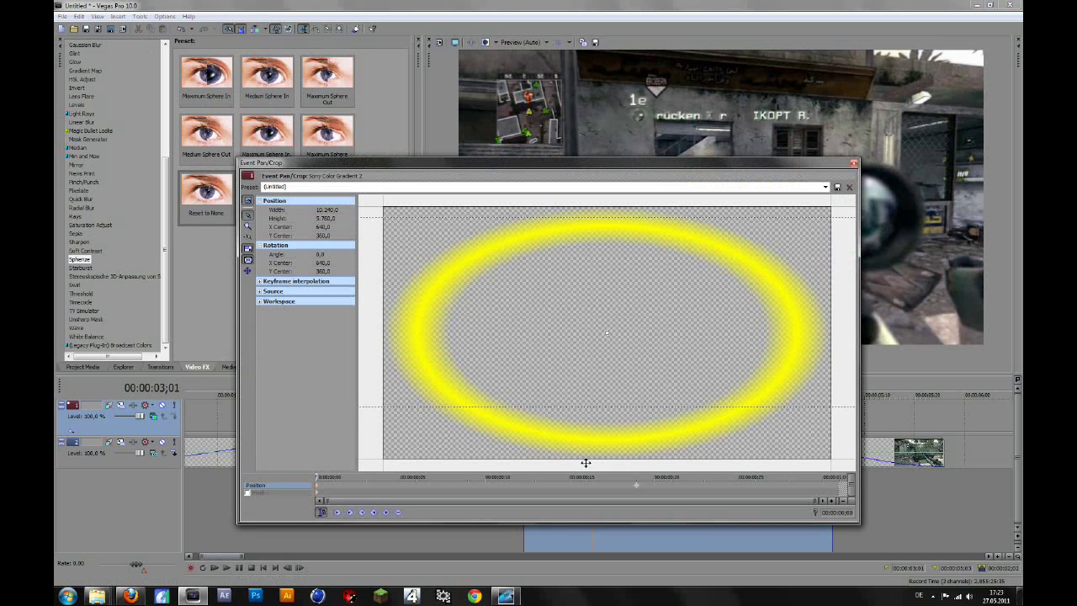
{"action": "left_click", "coordinate": [637, 489]}
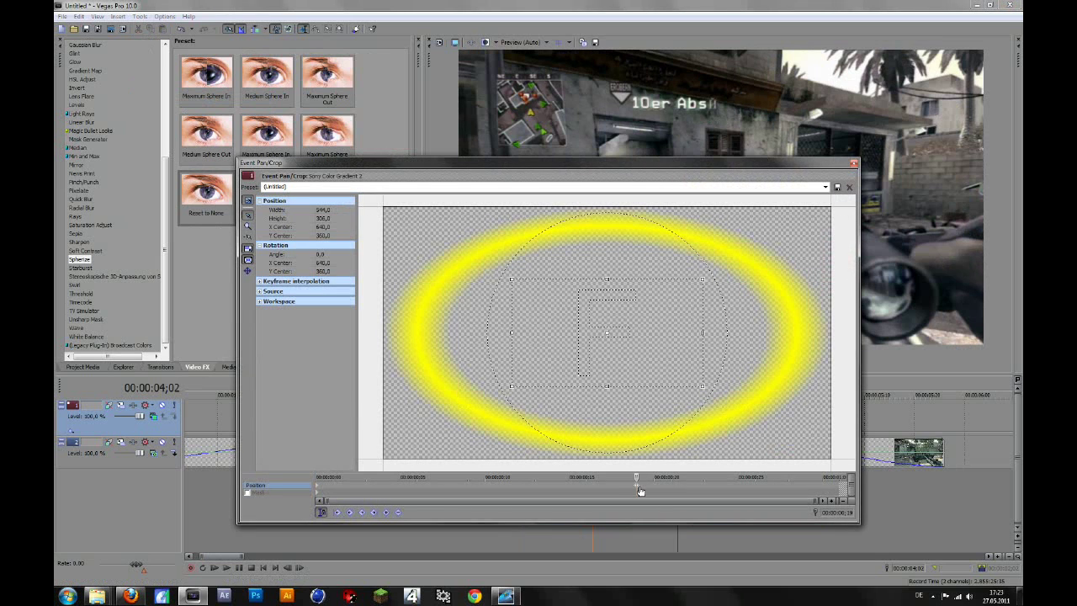
{"action": "left_click_drag", "start_coordinate": [639, 490], "coordinate": [706, 489]}
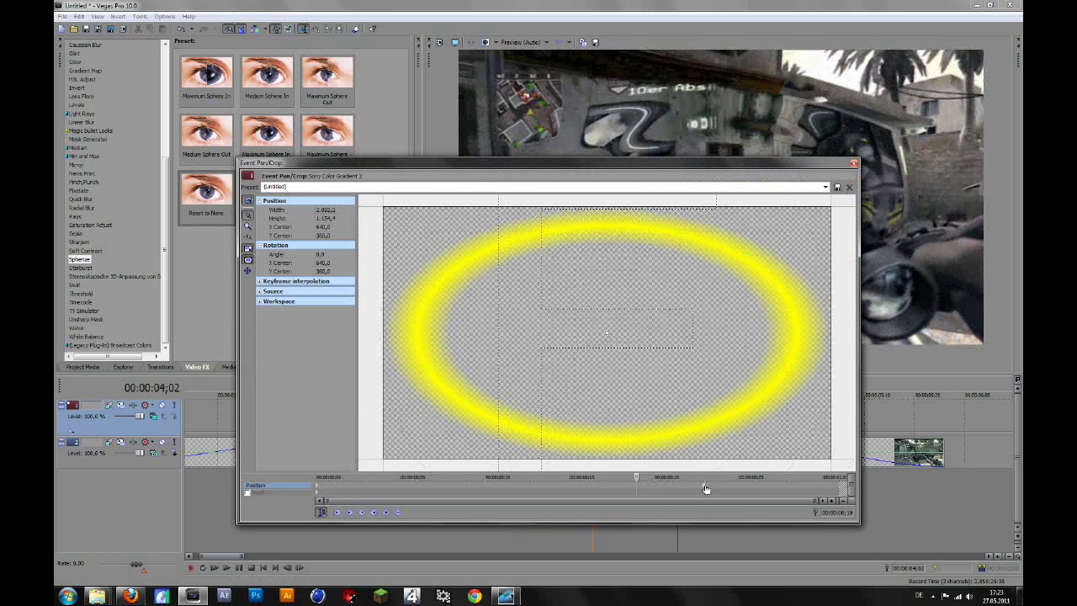
{"action": "left_click", "coordinate": [812, 490]}
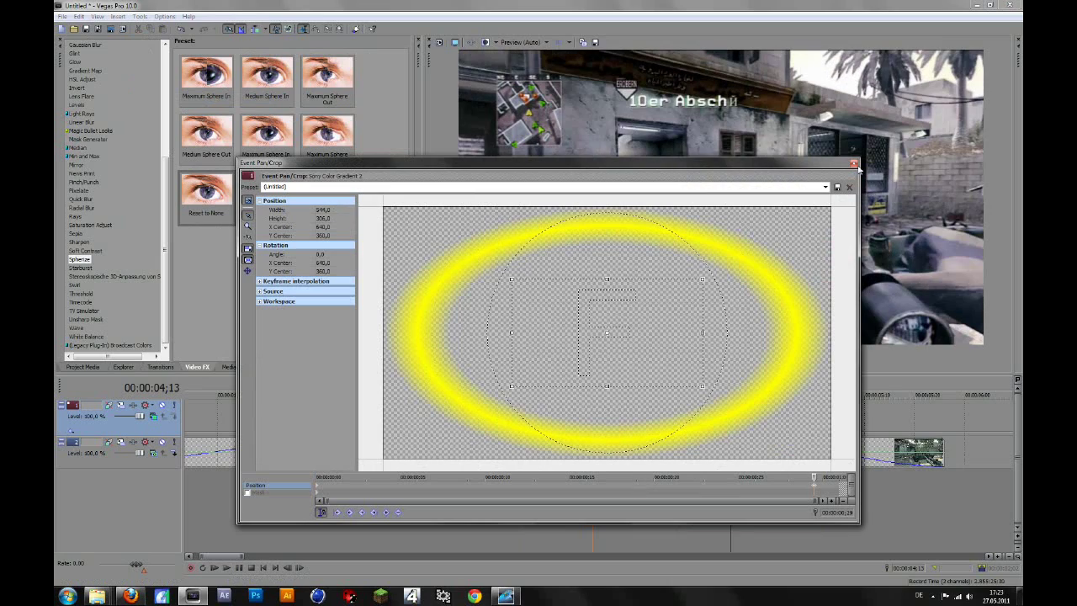
{"action": "left_click", "coordinate": [854, 164]}
Build a dynamic RAM preview of the ring-effect region and play it back
{"action": "left_click", "coordinate": [140, 16]}
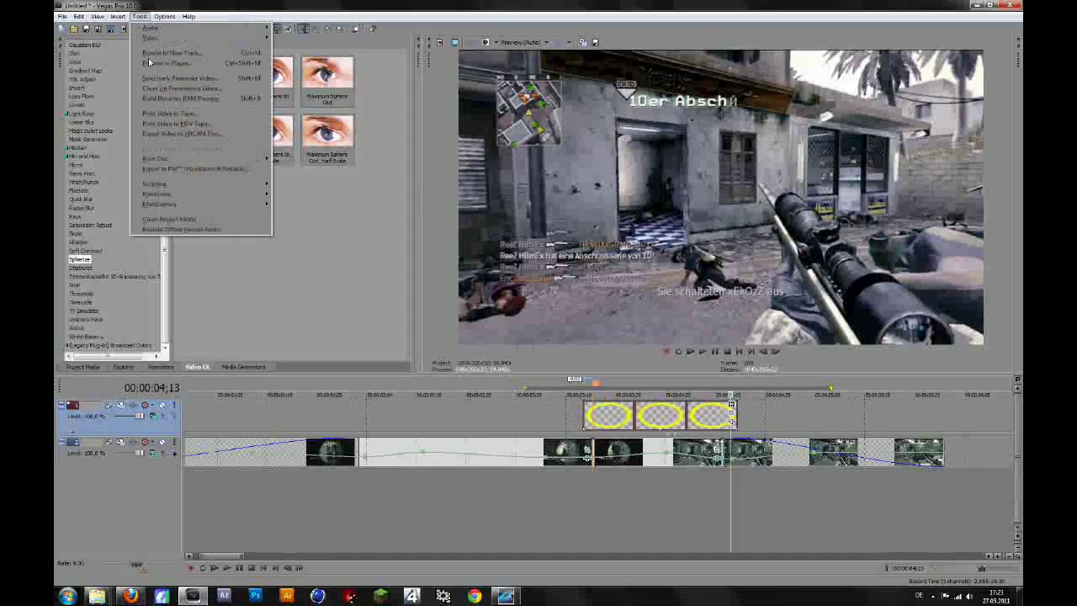
{"action": "left_click", "coordinate": [181, 98]}
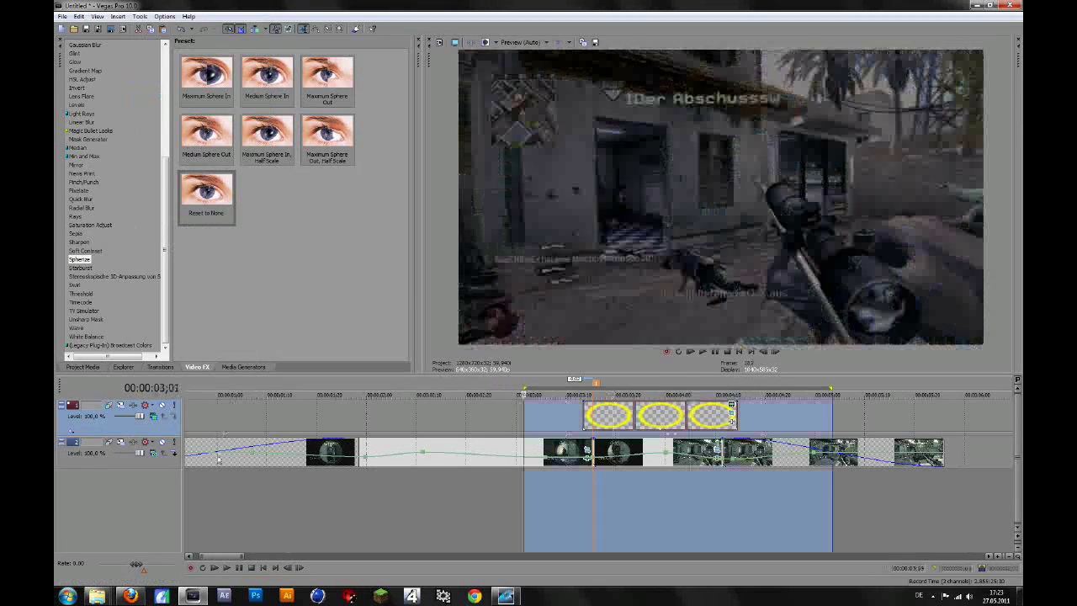
{"action": "left_click", "coordinate": [238, 572]}
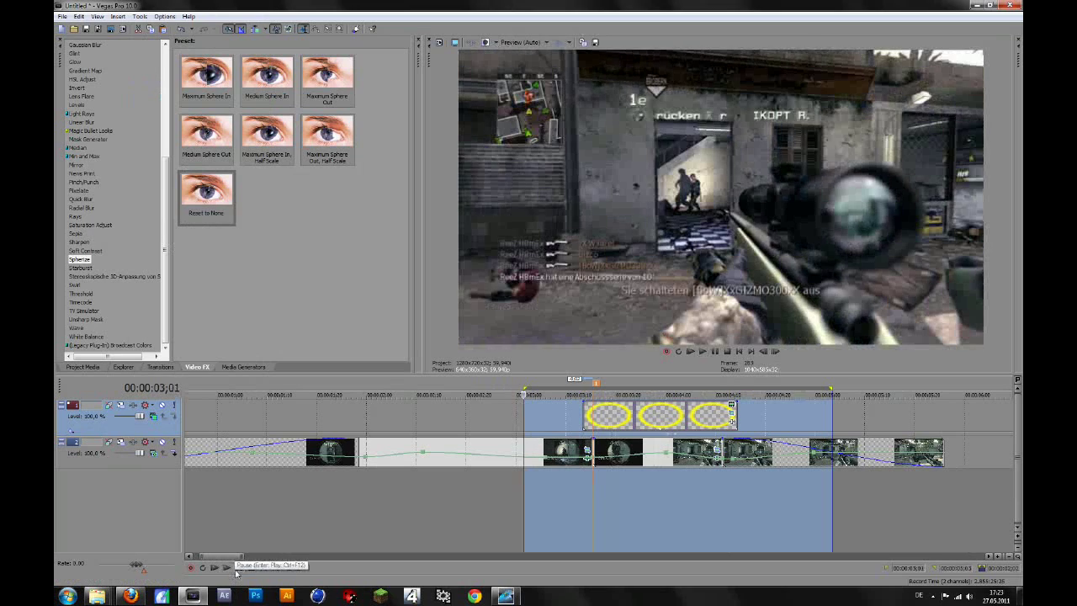
{"action": "left_click", "coordinate": [238, 571]}
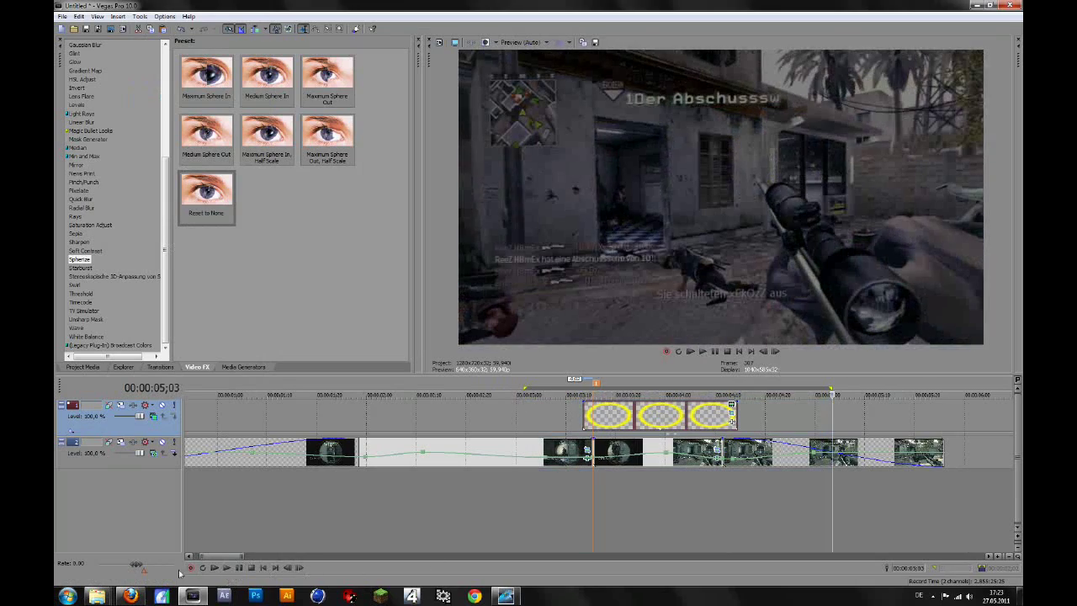
In Firefox, go to your own YouTube channel page and pause its featured video
{"action": "left_click", "coordinate": [131, 596]}
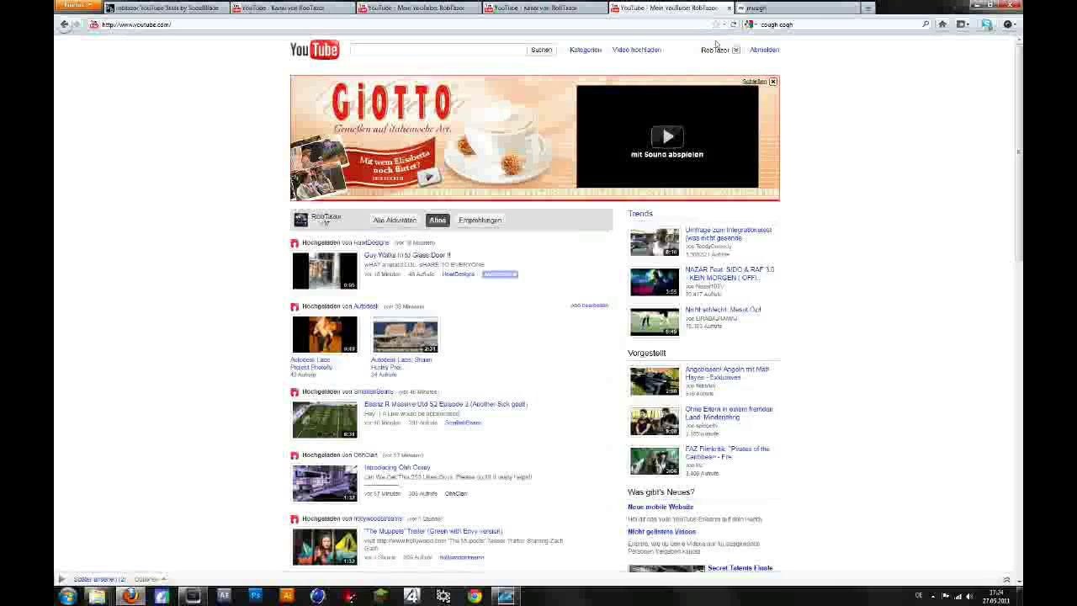
{"action": "left_click", "coordinate": [715, 50]}
{"action": "left_click", "coordinate": [716, 106]}
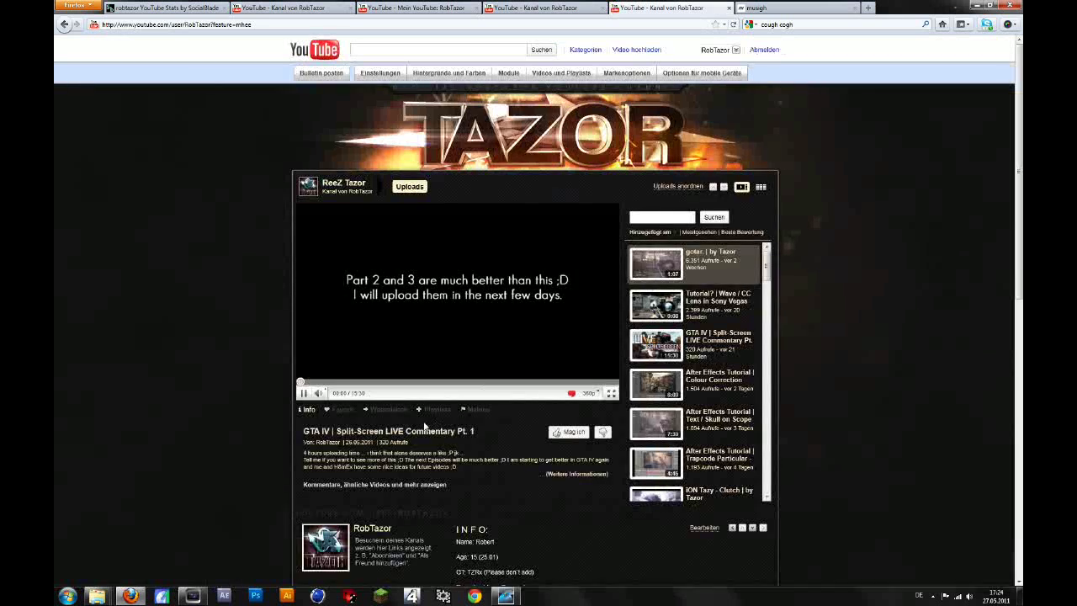
{"action": "left_click", "coordinate": [480, 354]}
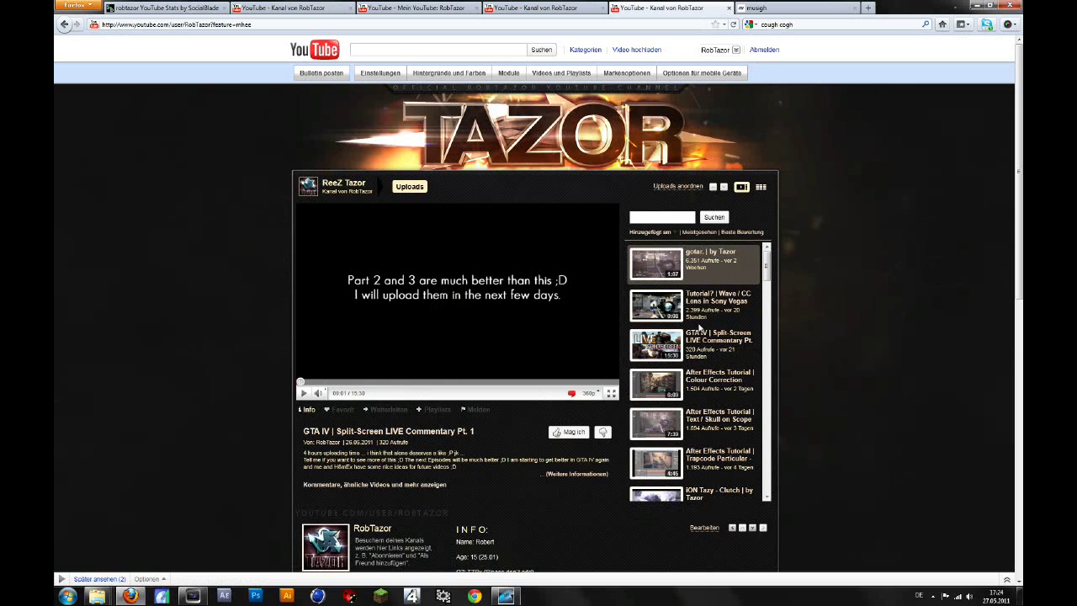
Scroll through the channel page, then return to the YouTube home page
{"action": "scroll", "coordinate": [607, 521], "scroll_direction": "down", "scroll_amount": 3}
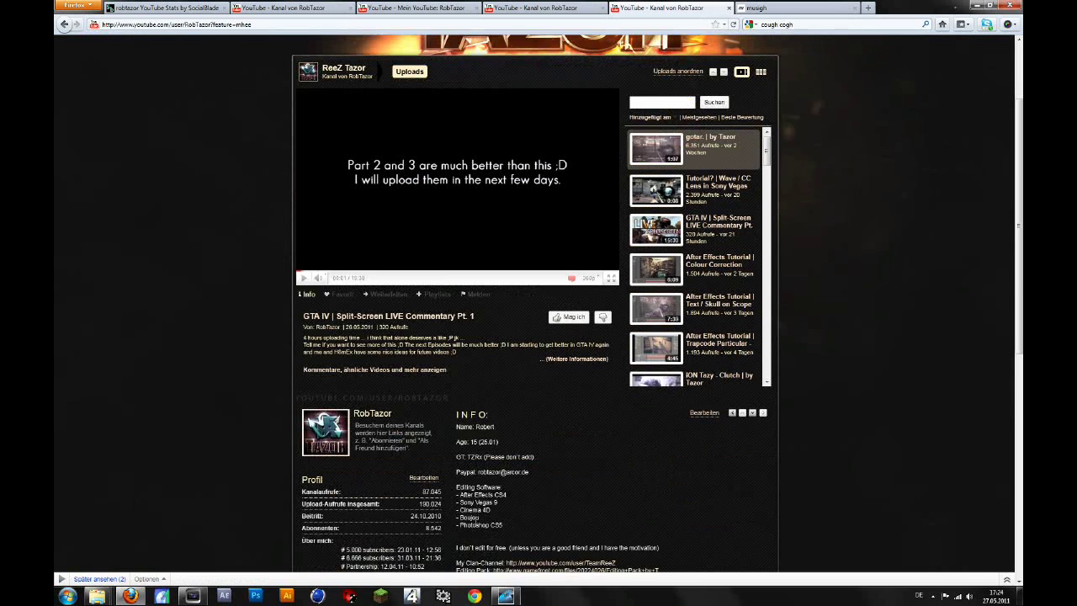
{"action": "scroll", "coordinate": [390, 429], "scroll_direction": "down", "scroll_amount": 6}
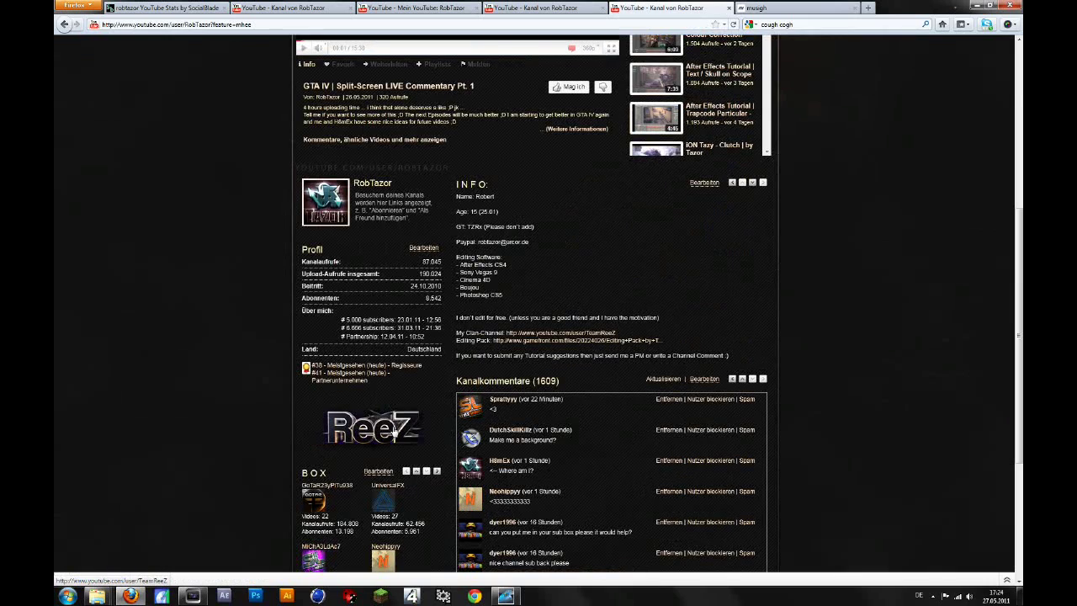
{"action": "scroll", "coordinate": [383, 413], "scroll_direction": "up", "scroll_amount": 9}
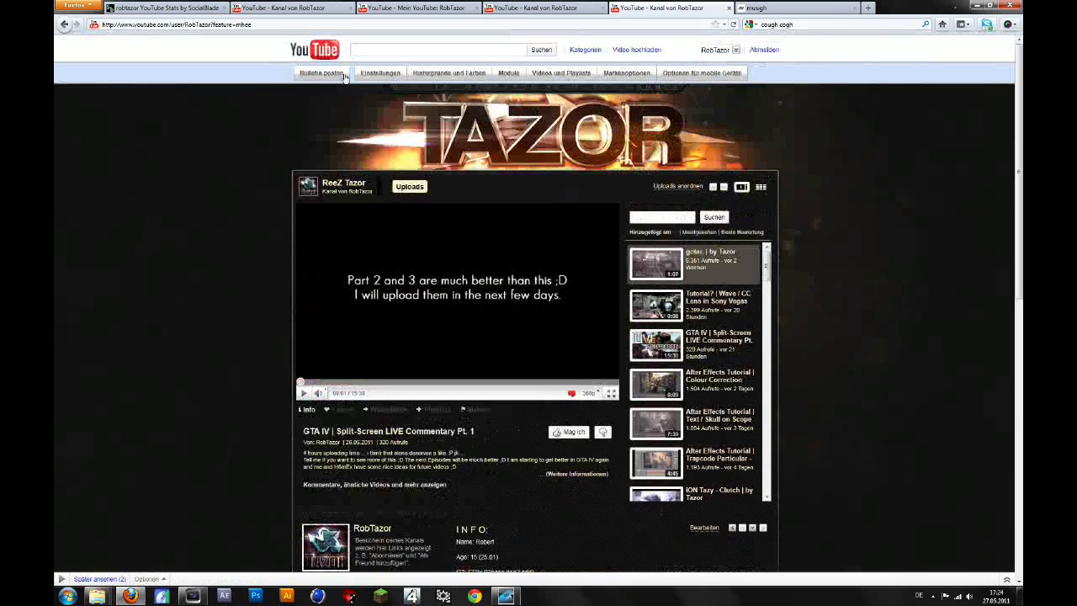
{"action": "left_click", "coordinate": [329, 46]}
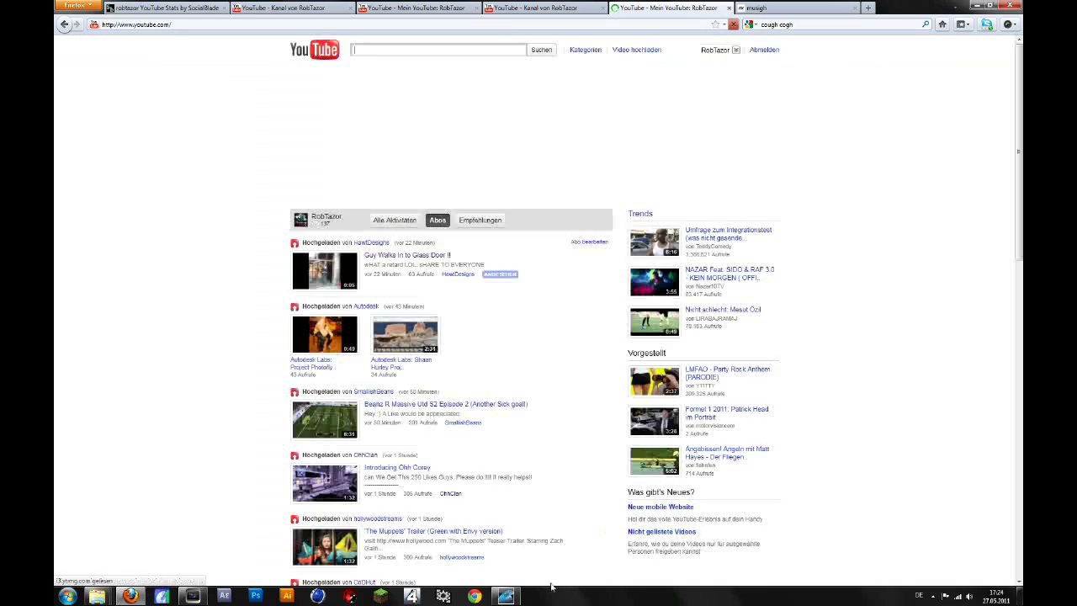